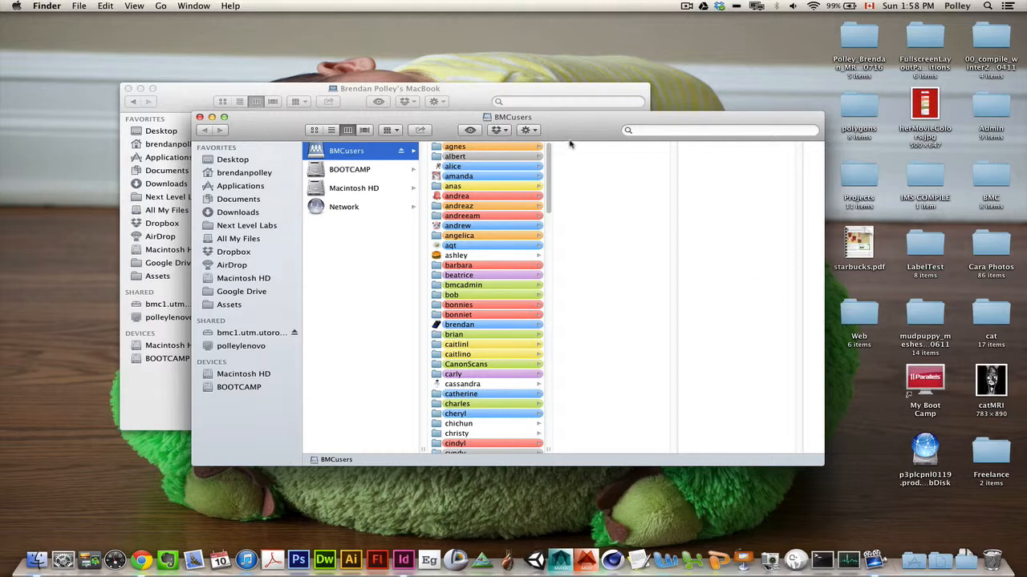
# - Open the IMS COMPILE folder inside Shared on the BMCusers server volume
pyautogui.moveTo(587, 137); pyautogui.dragTo(636, 127)
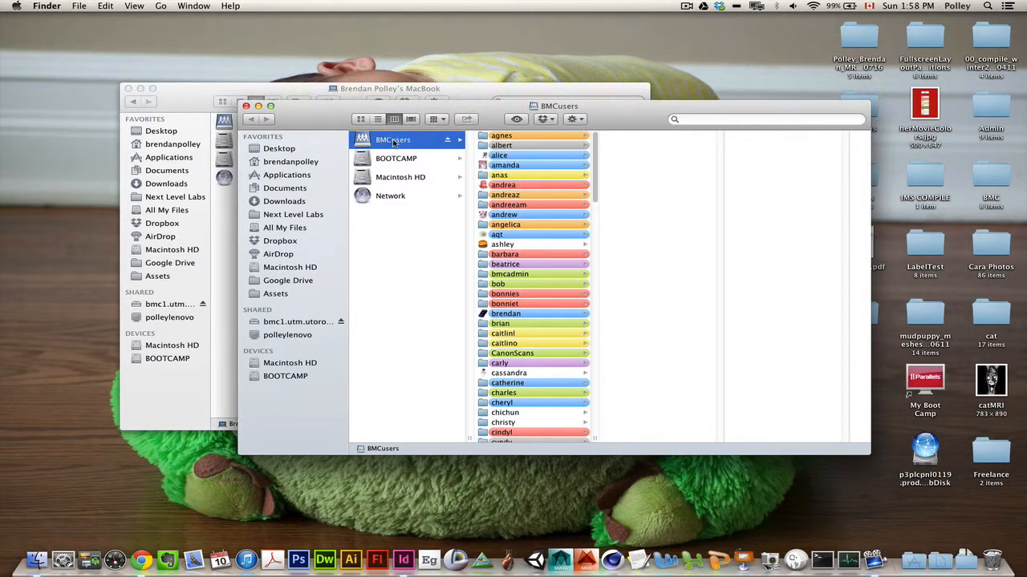
pyautogui.scroll(-2, 536, 253)
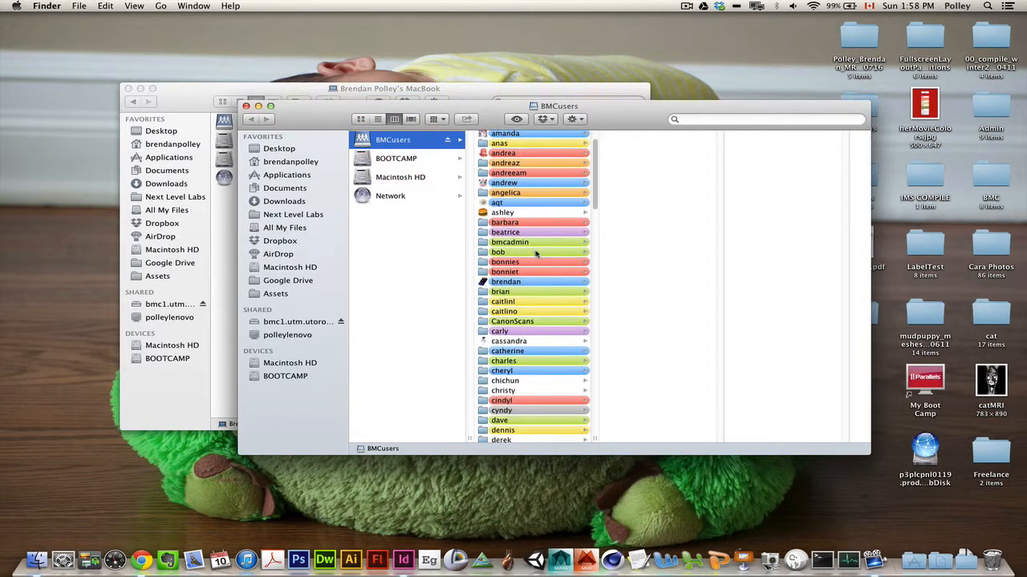
pyautogui.scroll(-3, 535, 253)
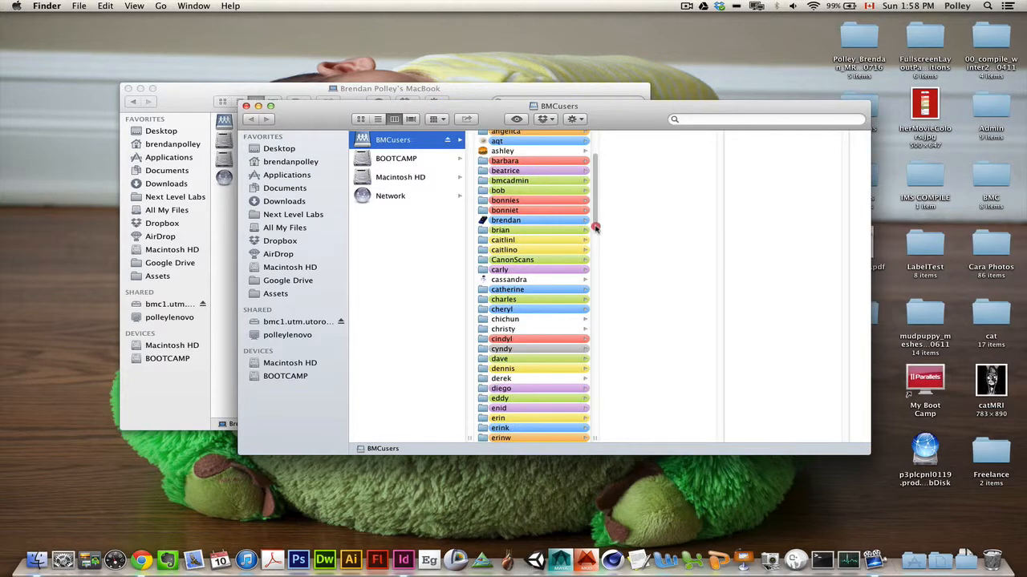
pyautogui.moveTo(594, 207); pyautogui.dragTo(596, 352)
pyautogui.click(514, 425)
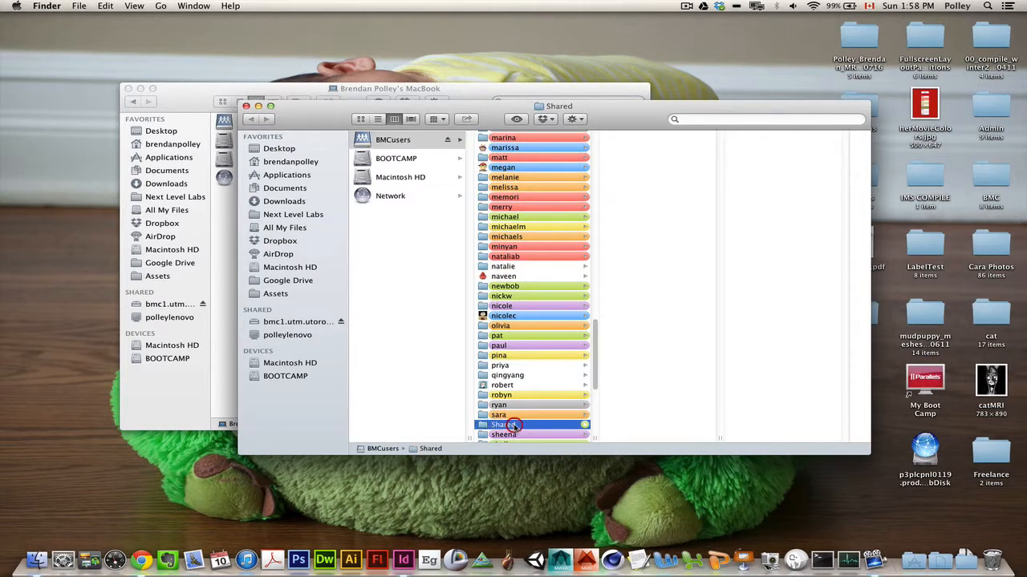
pyautogui.moveTo(720, 182); pyautogui.dragTo(723, 270)
pyautogui.click(650, 288)
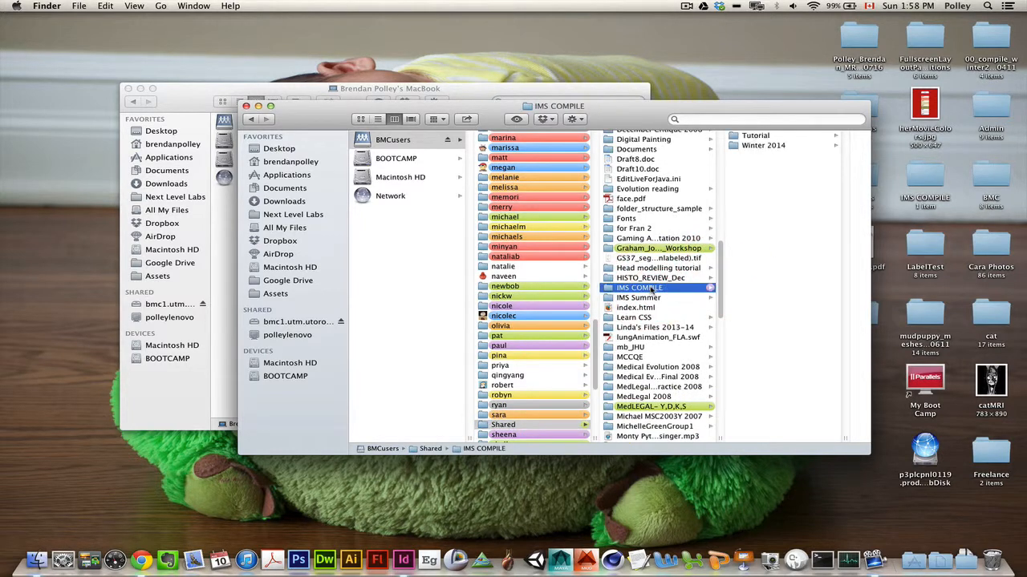
# - Check the contents of the Winter 2014 folder and select the Tutorial folder in IMS COMPILE
pyautogui.moveTo(644, 101); pyautogui.dragTo(499, 93)
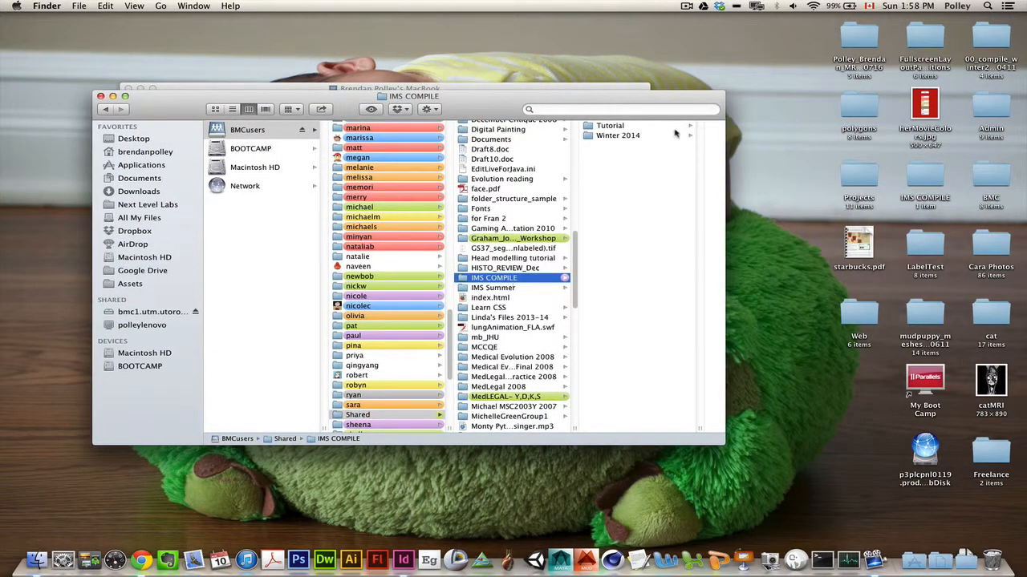
pyautogui.click(608, 137)
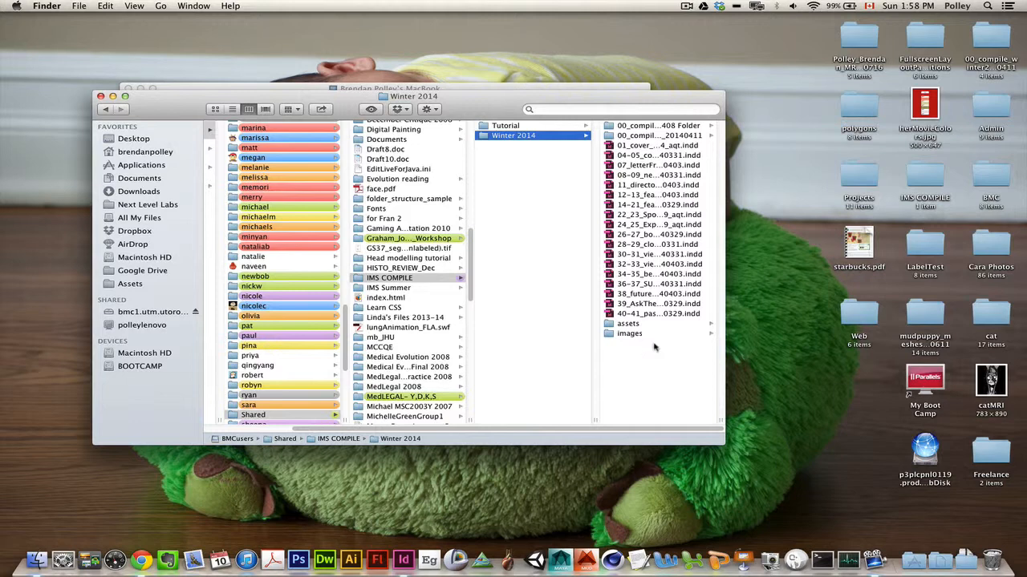
pyautogui.click(505, 127)
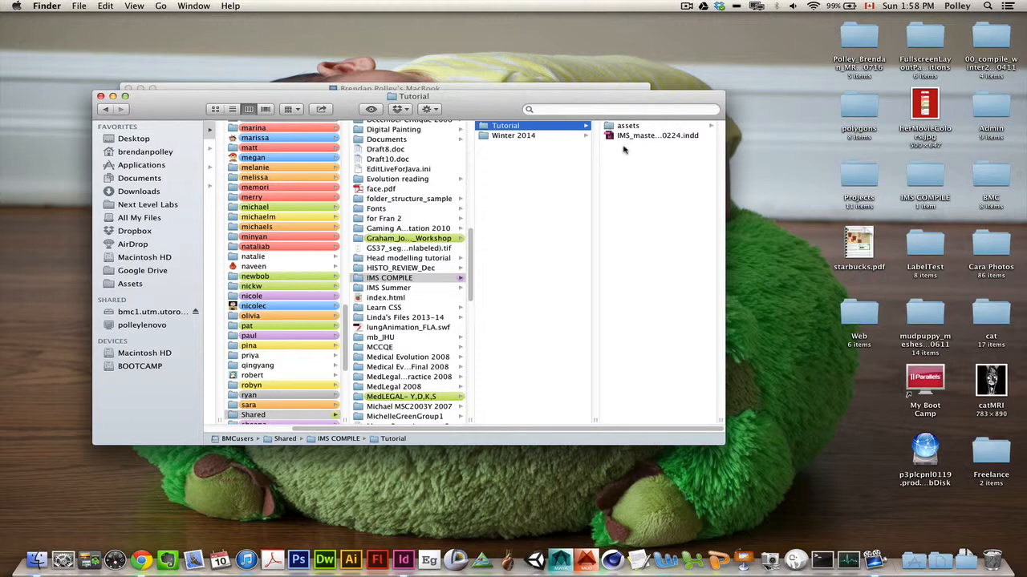
# - Try to change the Tutorial folder's sharing privilege for everyone to Read & Write through its info window, and close that window
pyautogui.rightClick(514, 127)
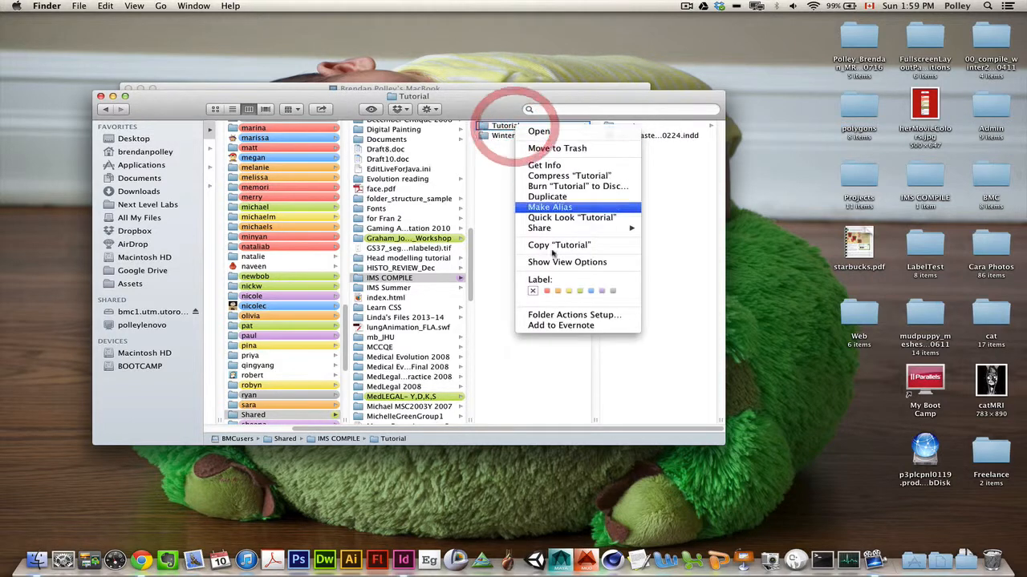
pyautogui.click(567, 166)
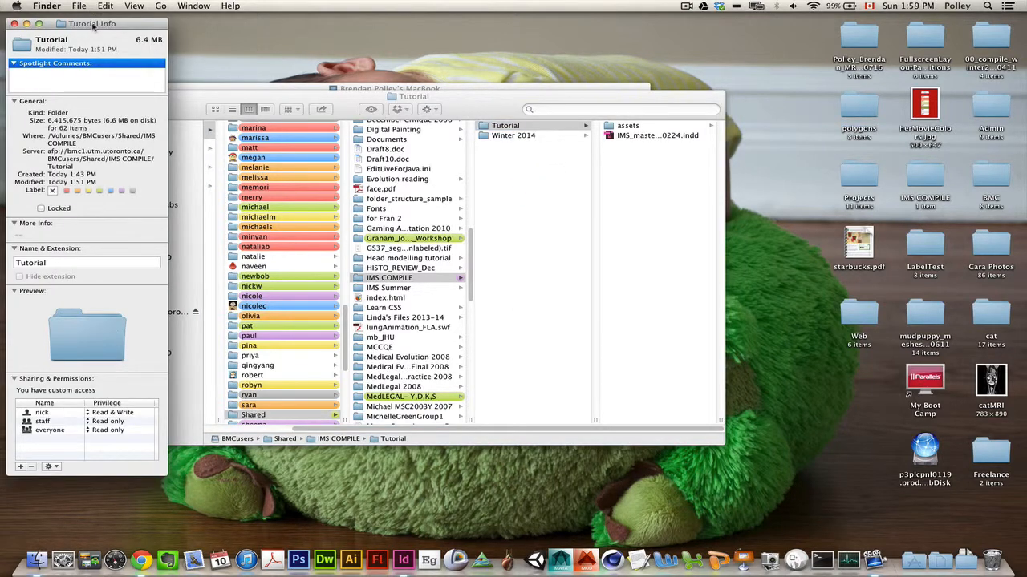
pyautogui.moveTo(92, 27); pyautogui.dragTo(350, 50)
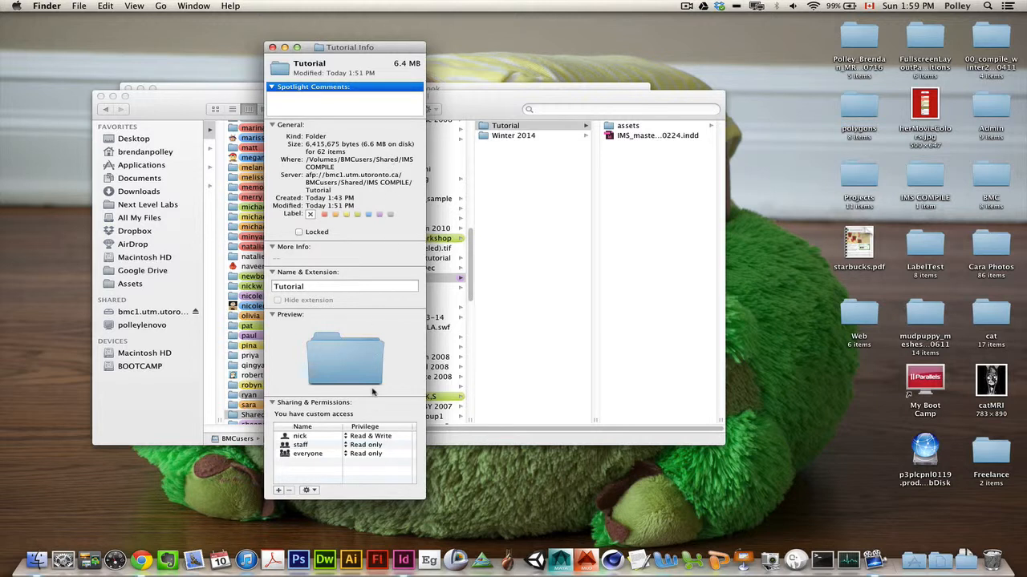
pyautogui.click(347, 454)
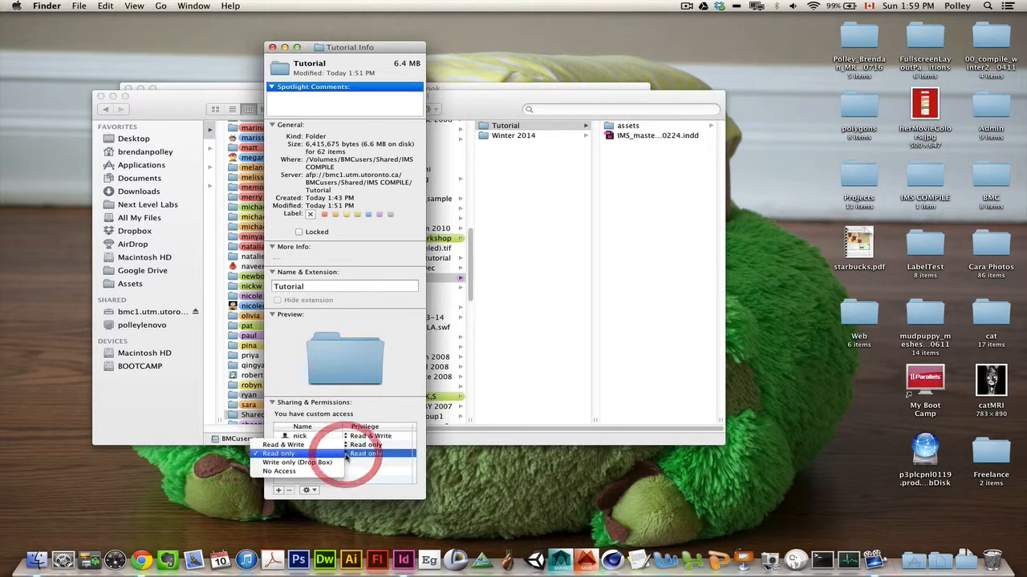
pyautogui.click(327, 445)
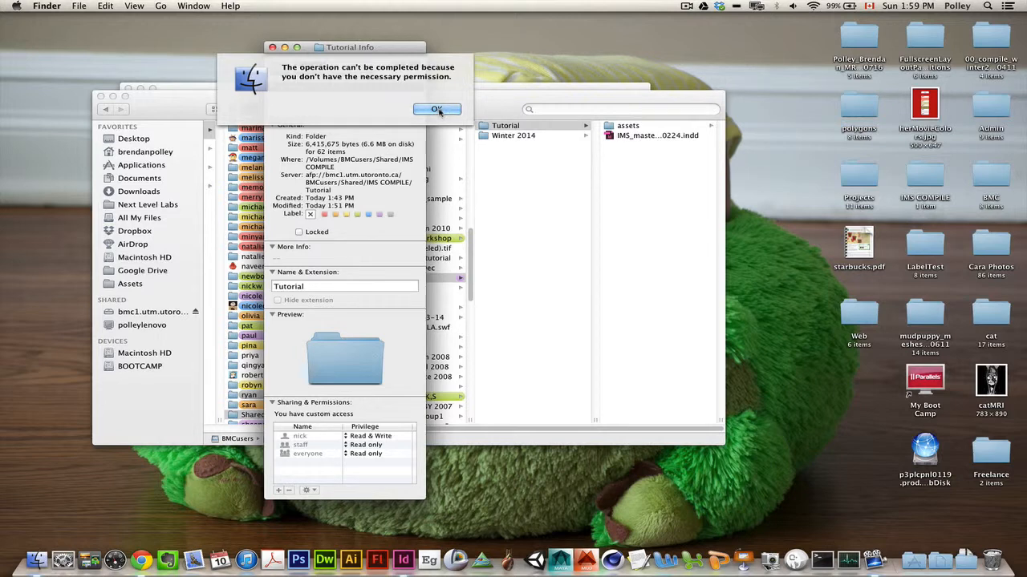
pyautogui.click(438, 110)
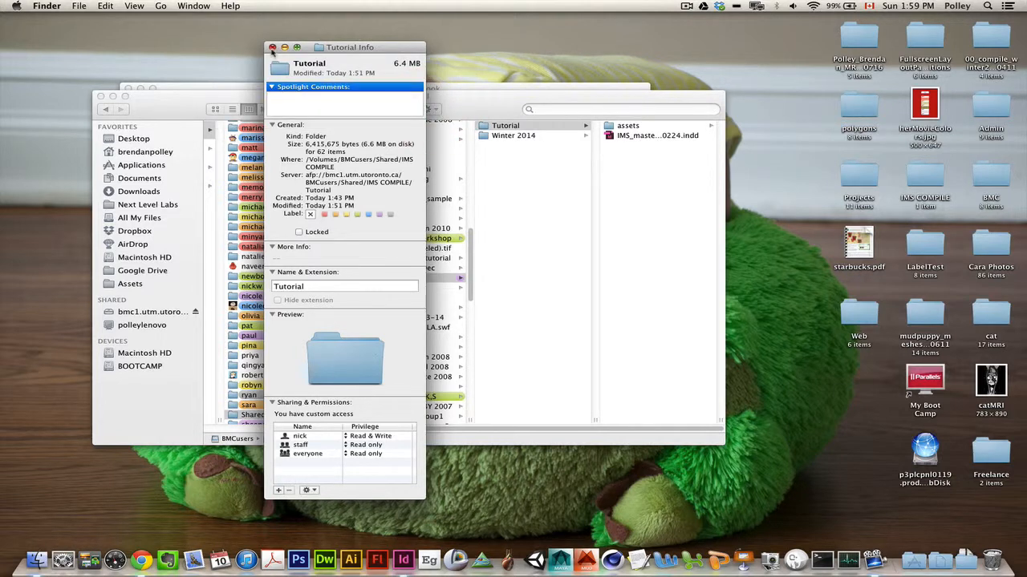
pyautogui.click(272, 48)
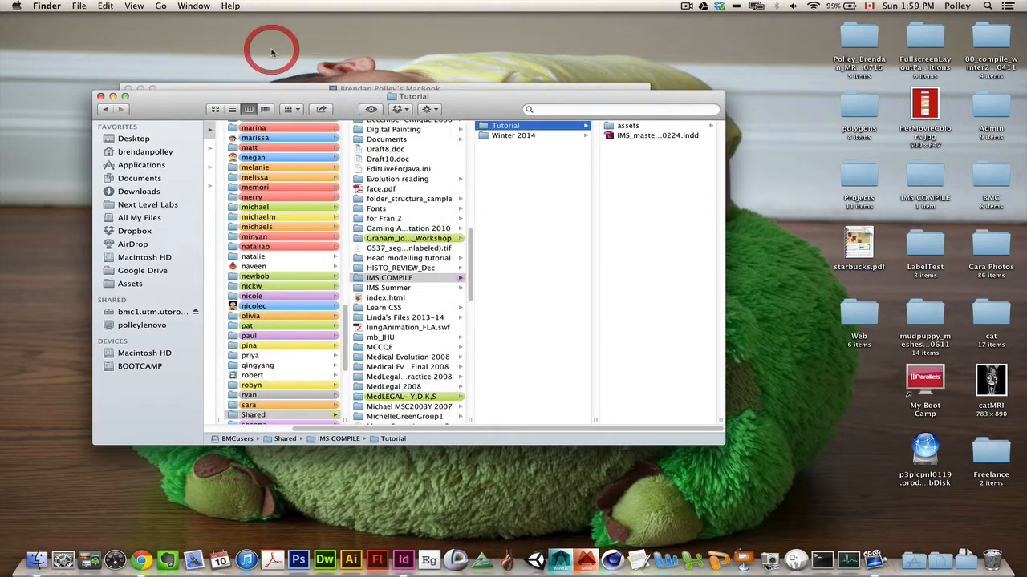
# - Compare the Winter 2014 and Tutorial folders, and inspect the fonts and images subfolders of Tutorial's assets folder
pyautogui.click(482, 101)
pyautogui.moveTo(481, 101); pyautogui.dragTo(496, 114)
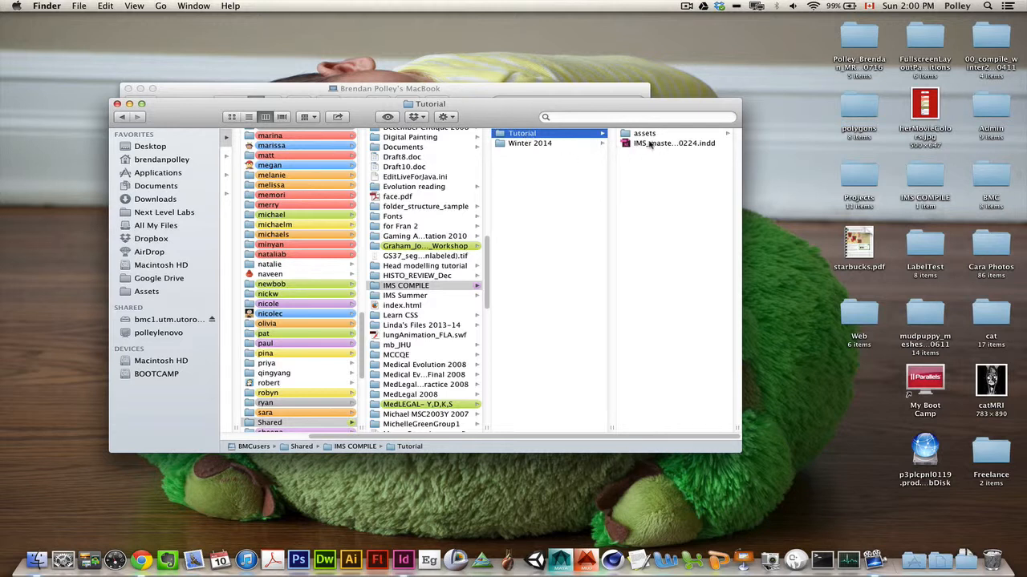
pyautogui.click(547, 146)
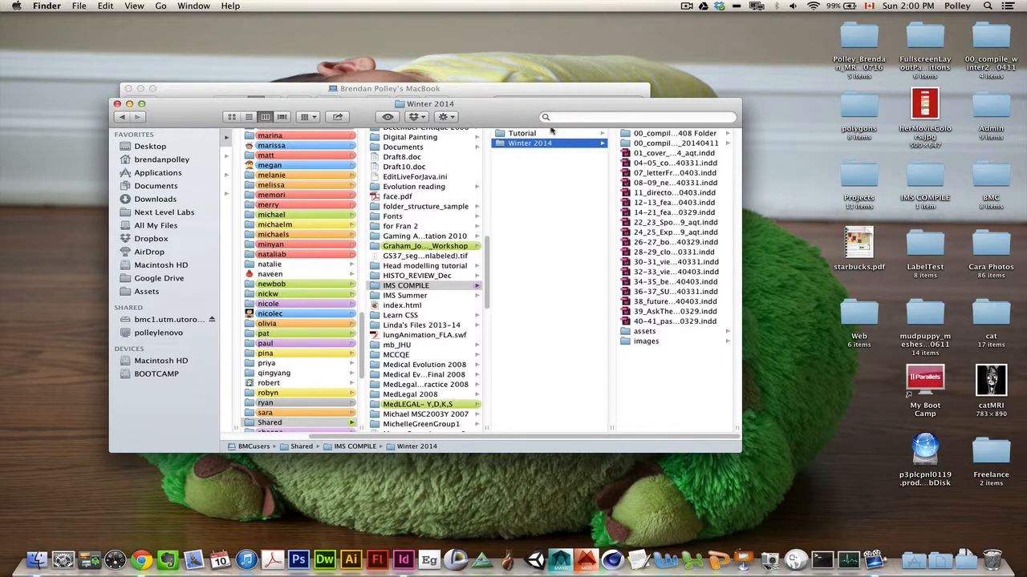
pyautogui.click(552, 134)
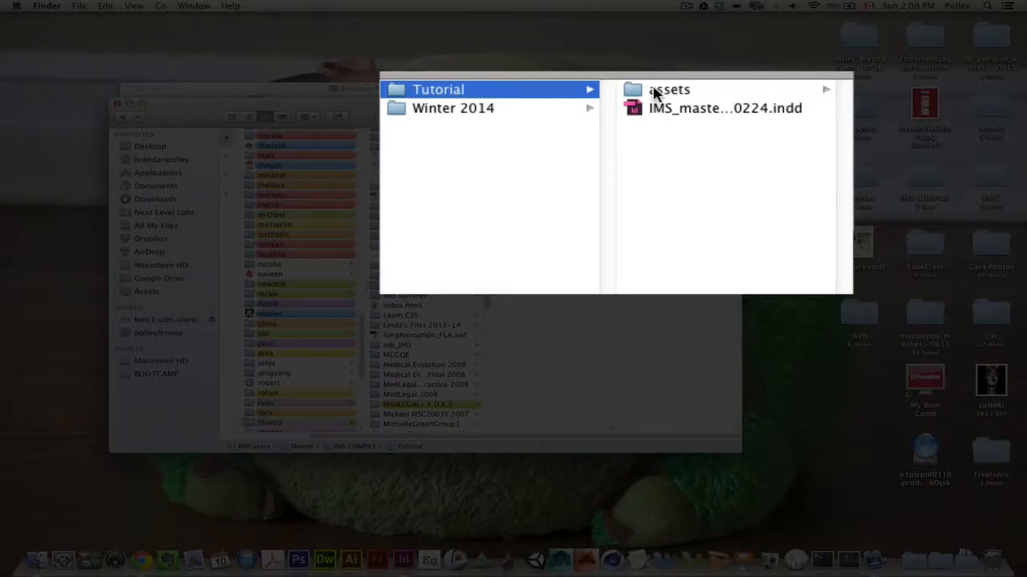
pyautogui.click(678, 94)
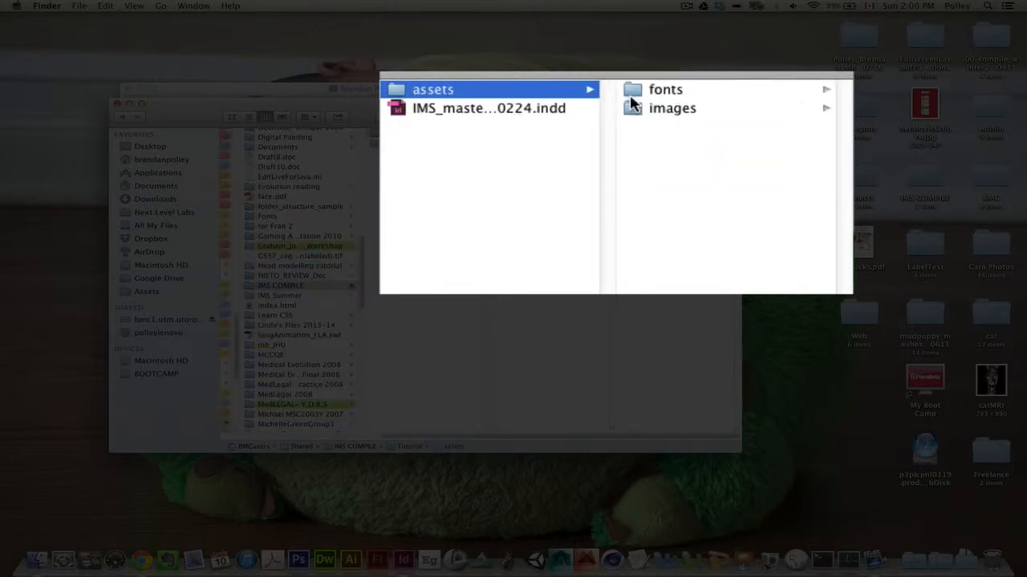
pyautogui.click(669, 93)
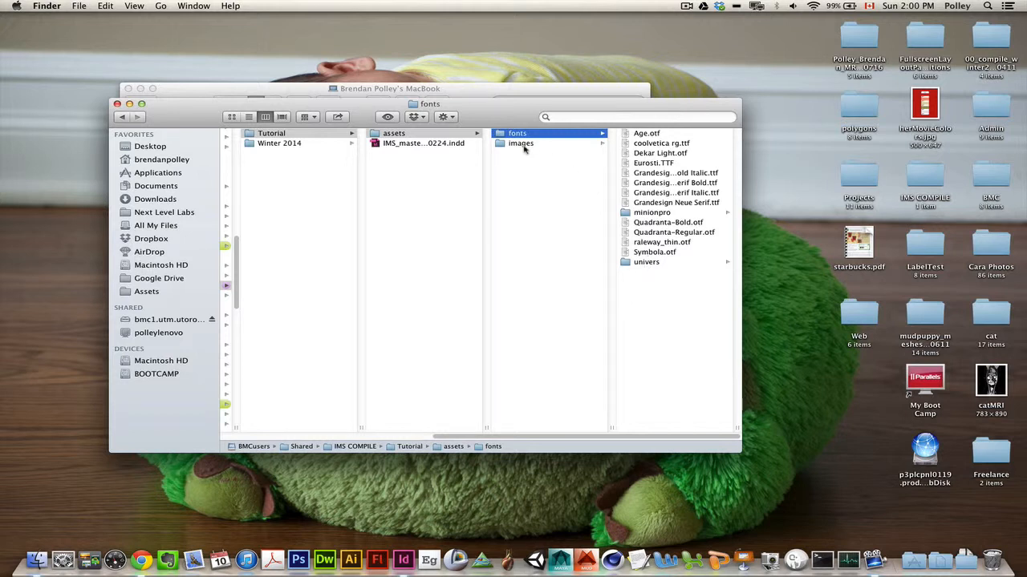
pyautogui.click(522, 144)
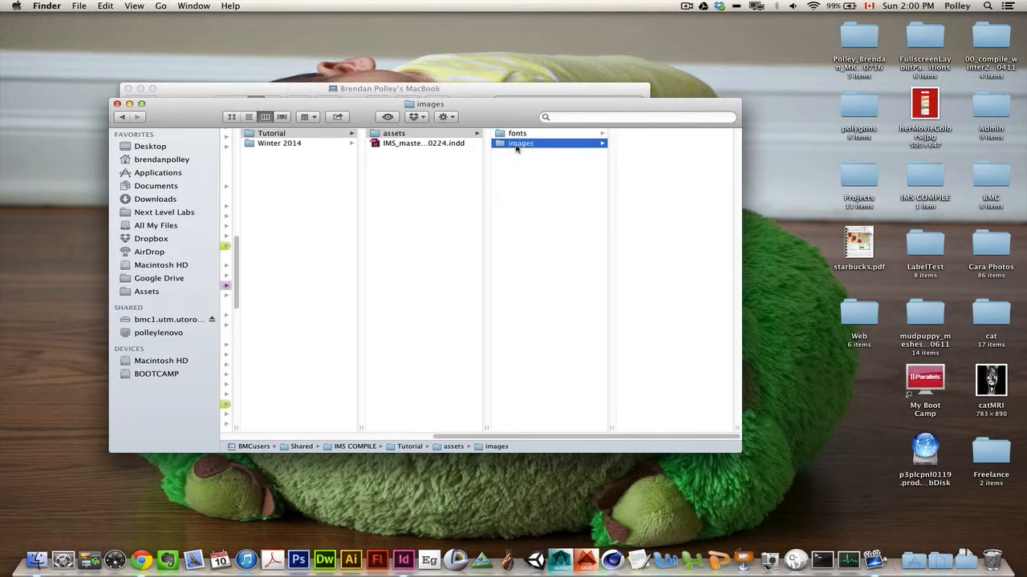
# - Return to the Tutorial folder, widen its file column, and open IMS_masterTemplate_20140224.indd in InDesign
pyautogui.click(429, 160)
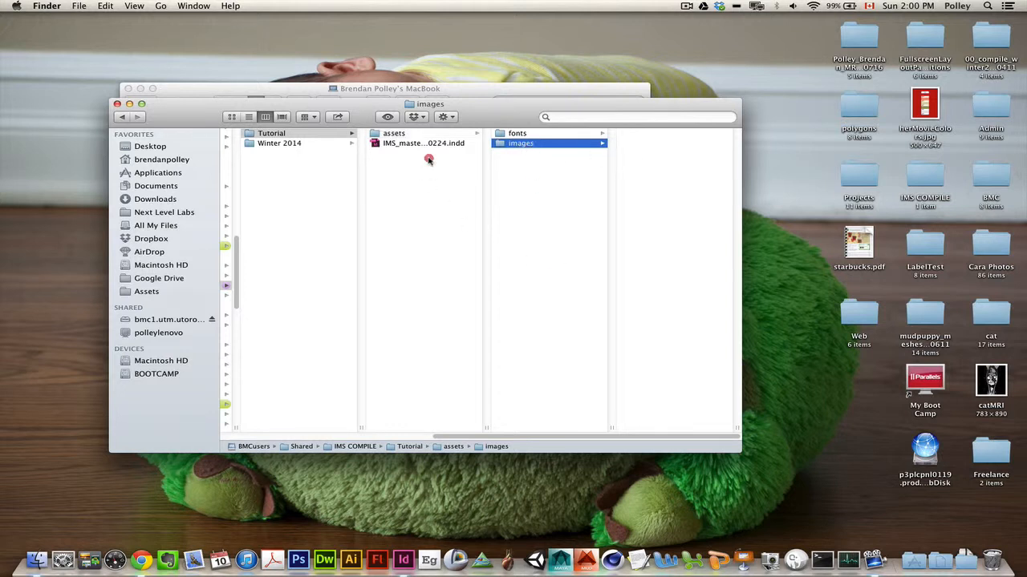
pyautogui.moveTo(486, 119); pyautogui.dragTo(503, 120)
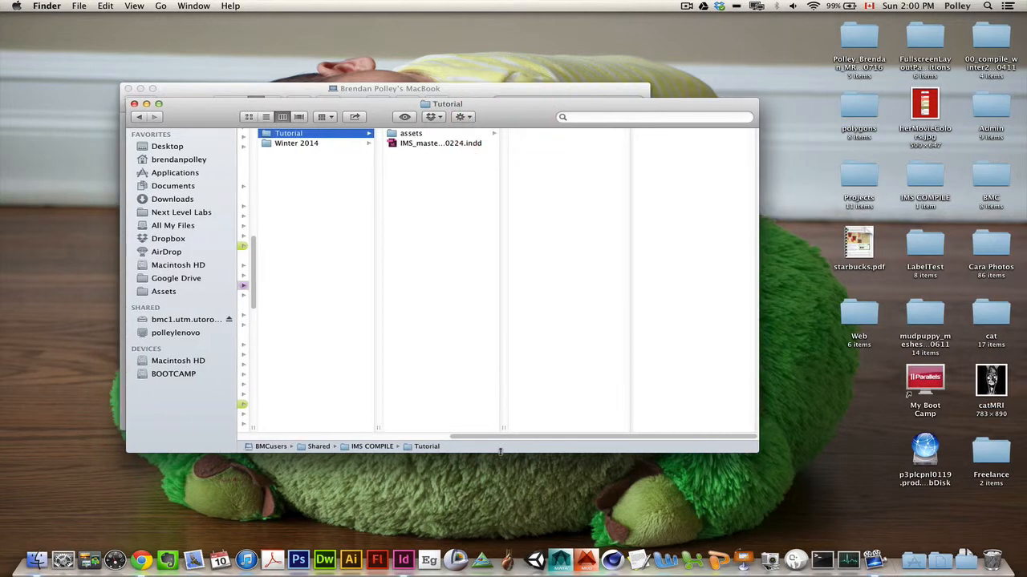
pyautogui.moveTo(503, 428); pyautogui.dragTo(575, 427)
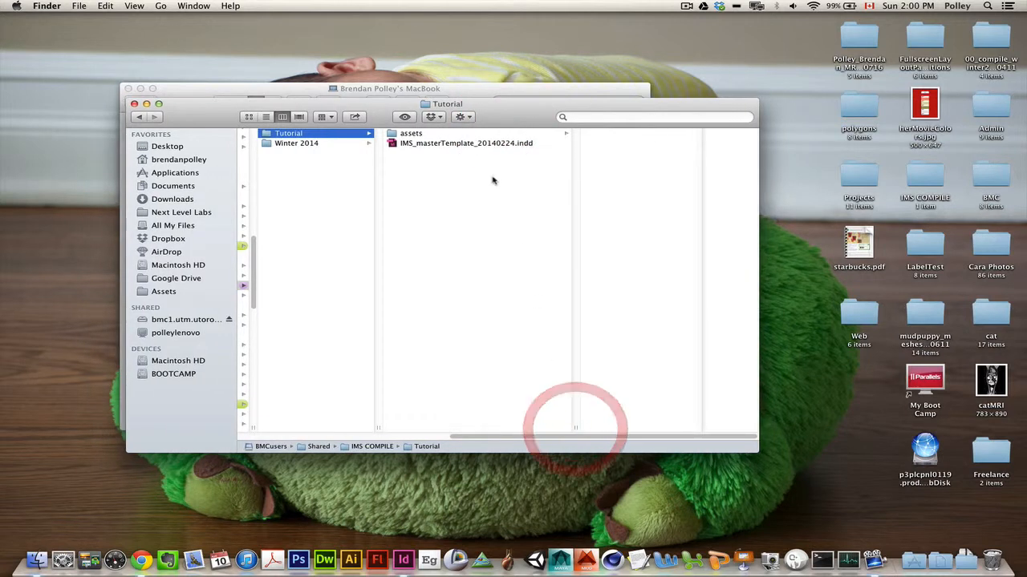
pyautogui.click(494, 145)
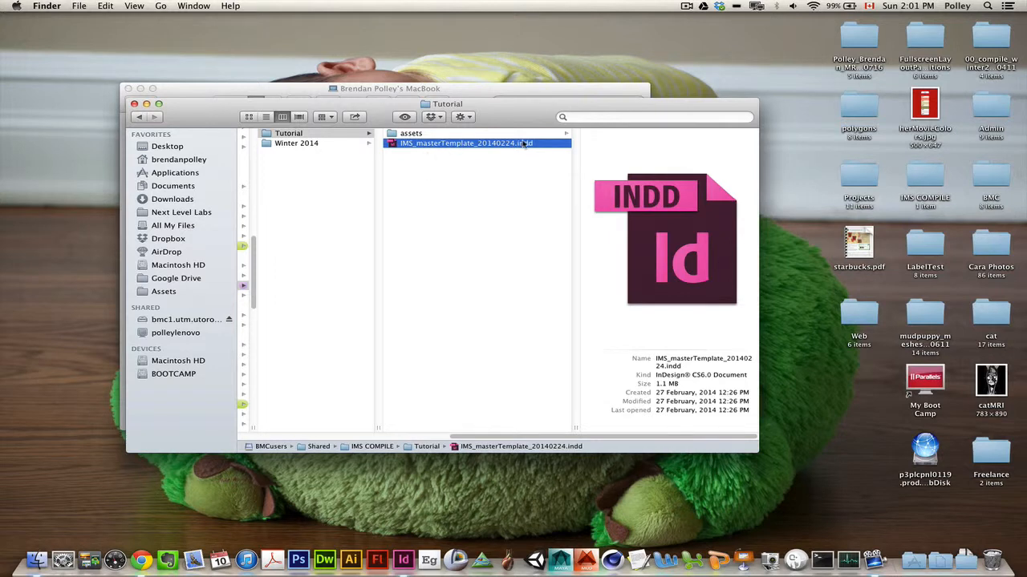
pyautogui.doubleClick(494, 144)
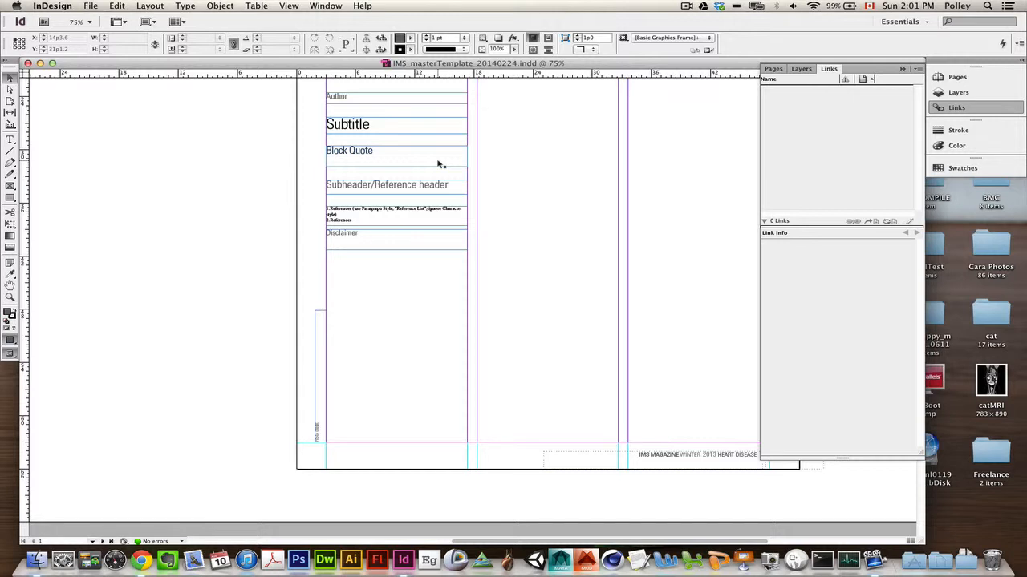
# - Switch the workspace to Typography and return it to Essentials
pyautogui.click(326, 7)
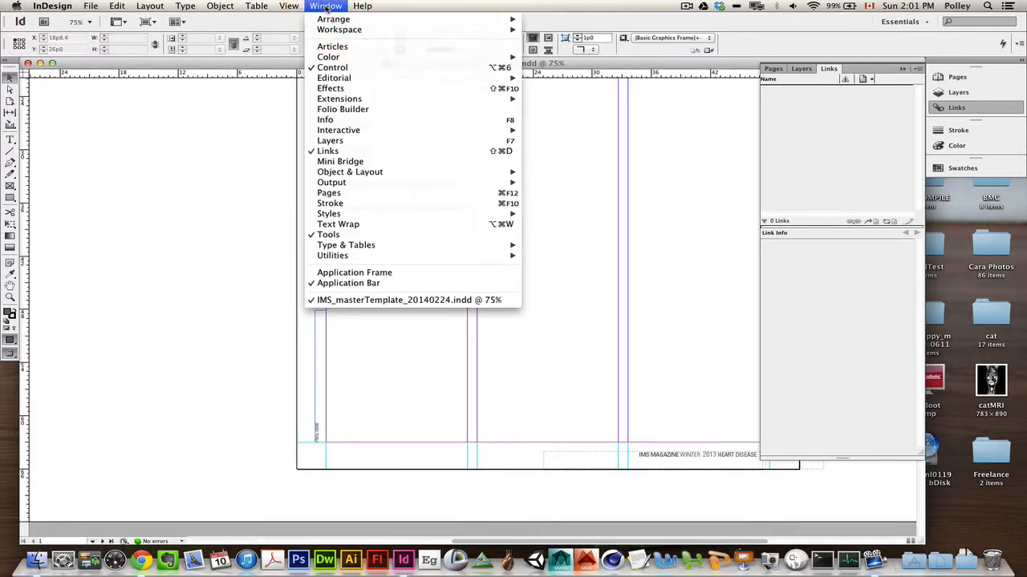
pyautogui.moveTo(377, 28)
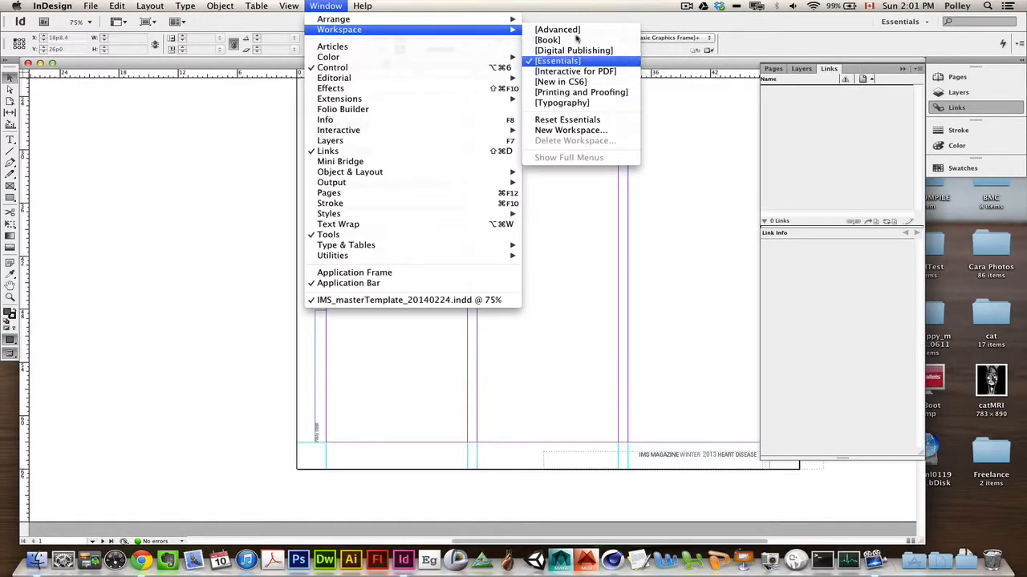
pyautogui.click(634, 96)
pyautogui.click(211, 1)
pyautogui.click(321, 5)
pyautogui.click(320, 6)
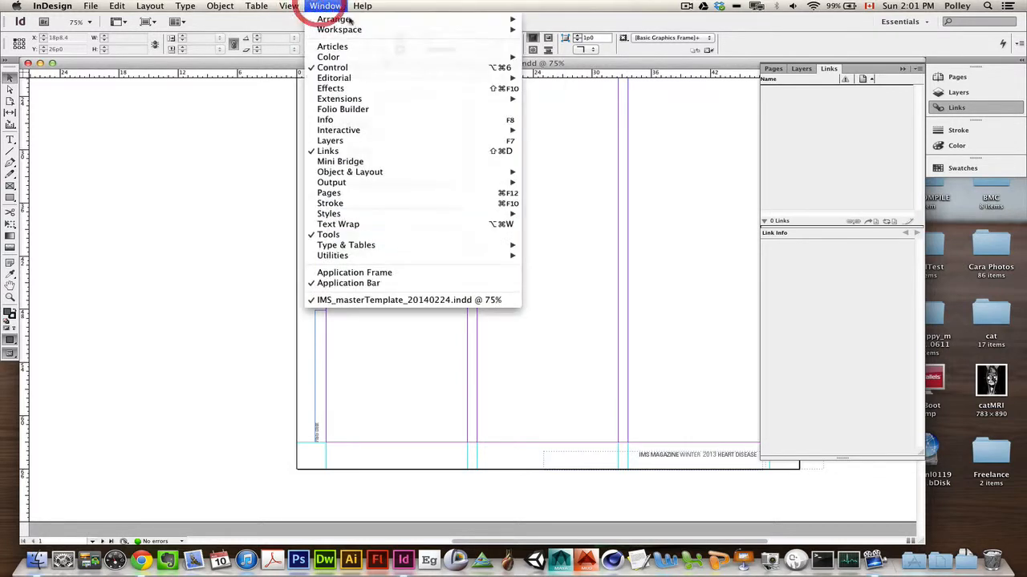
pyautogui.moveTo(353, 30)
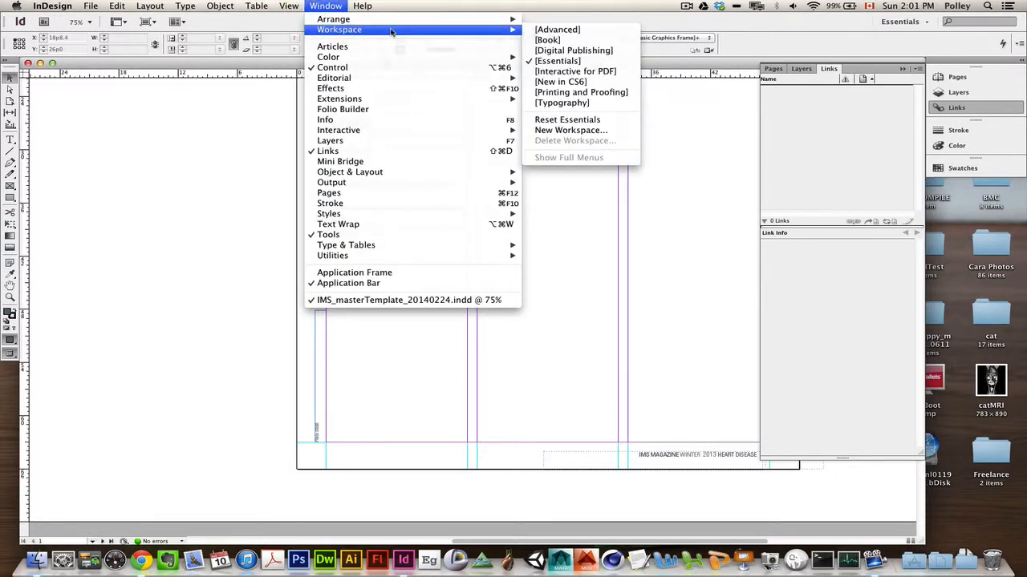
pyautogui.click(563, 103)
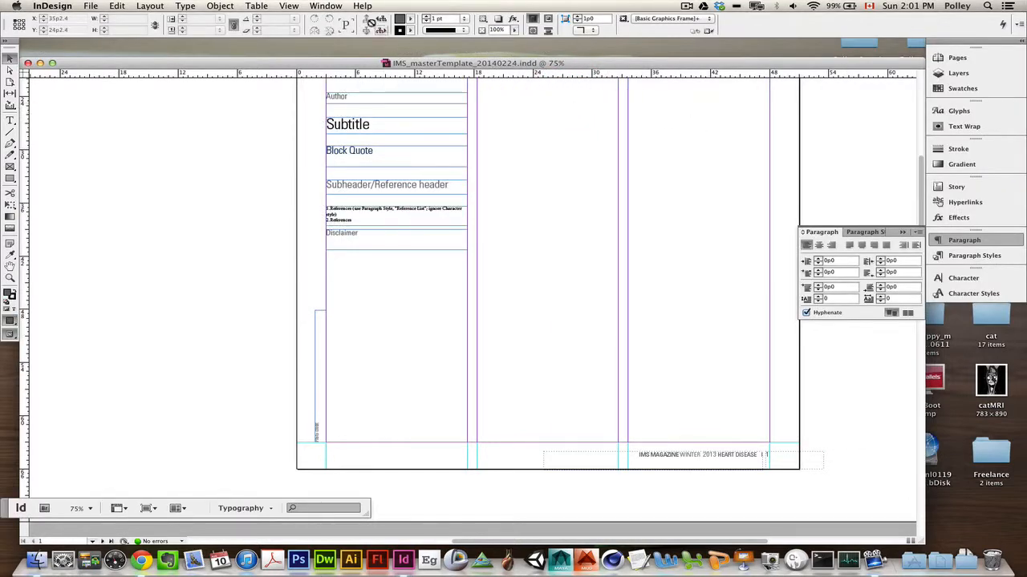
pyautogui.click(323, 6)
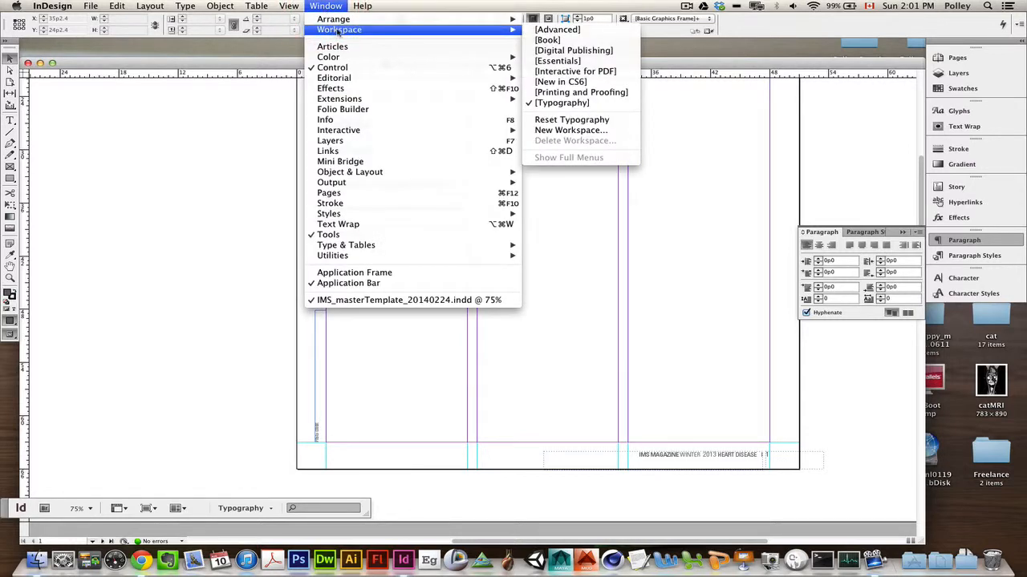
pyautogui.click(591, 61)
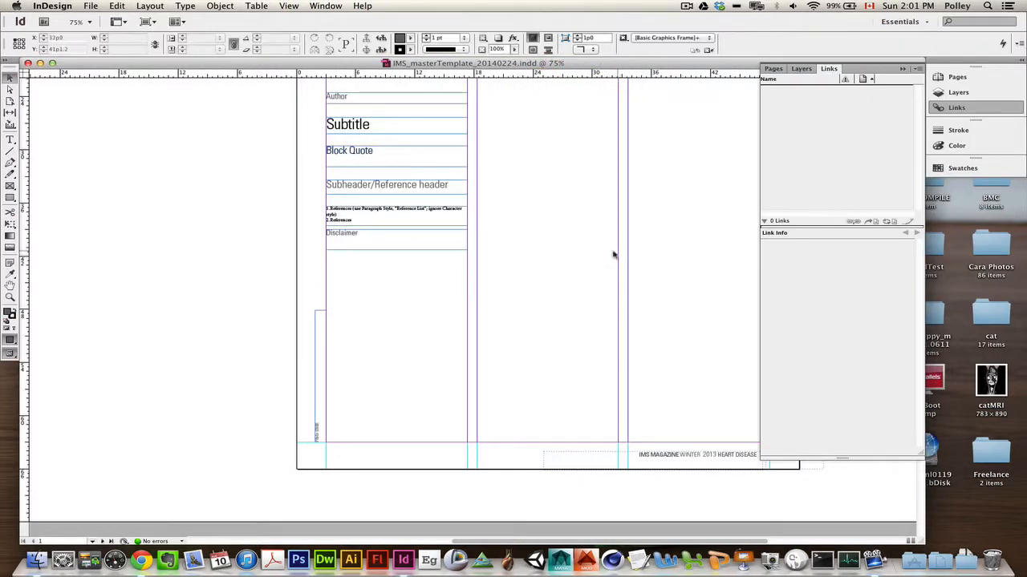
# - Examine page 1 of the template, from the whole page layout to its sample text styles
pyautogui.keyDown('alt'); pyautogui.keyDown('super'); pyautogui.click(541, 286); pyautogui.keyUp('super'); pyautogui.keyUp('alt')
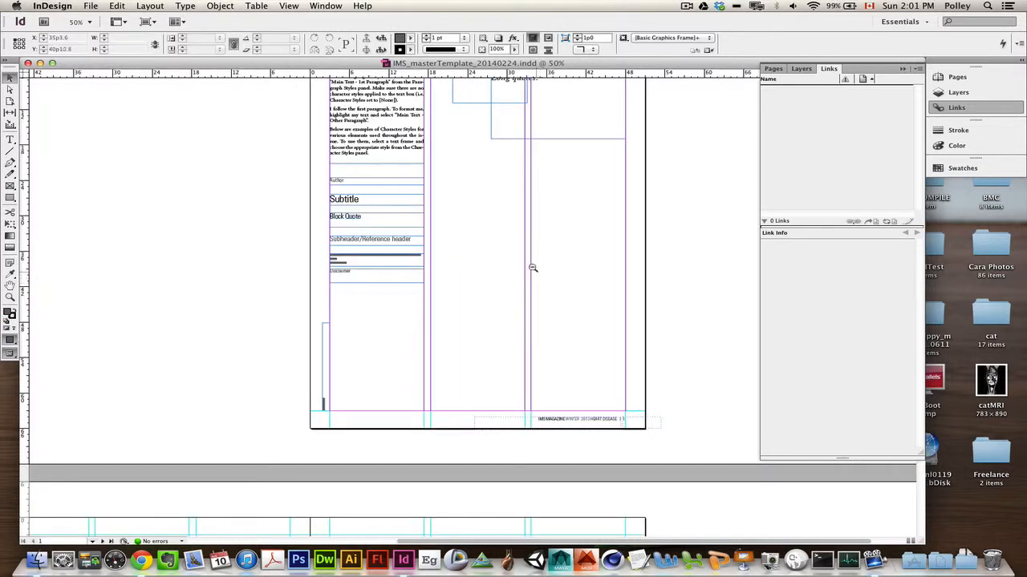
pyautogui.keyDown('alt'); pyautogui.keyDown('super'); pyautogui.click(532, 267); pyautogui.keyUp('super'); pyautogui.keyUp('alt')
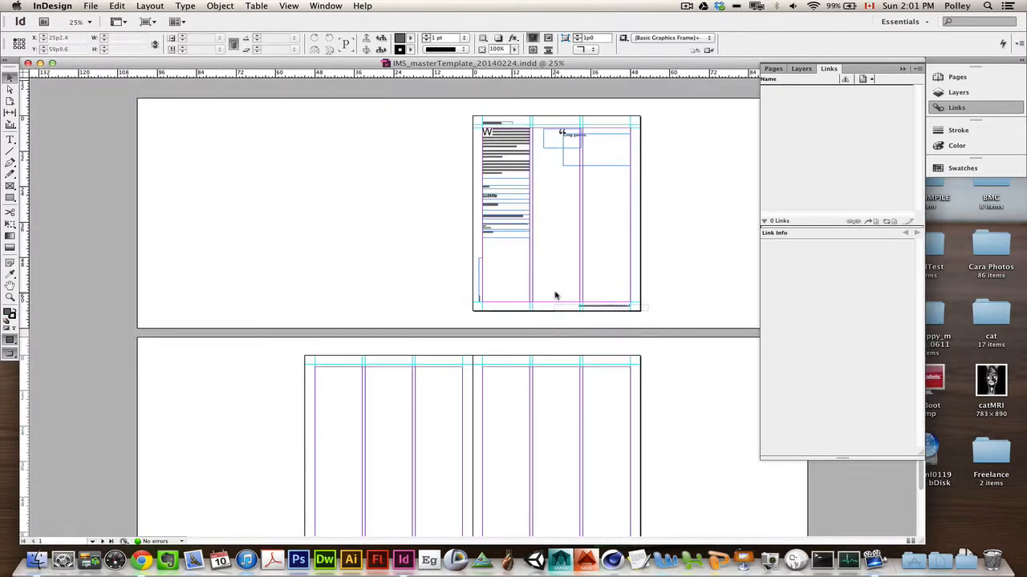
pyautogui.keyDown('super'); pyautogui.click(561, 195); pyautogui.keyUp('super')
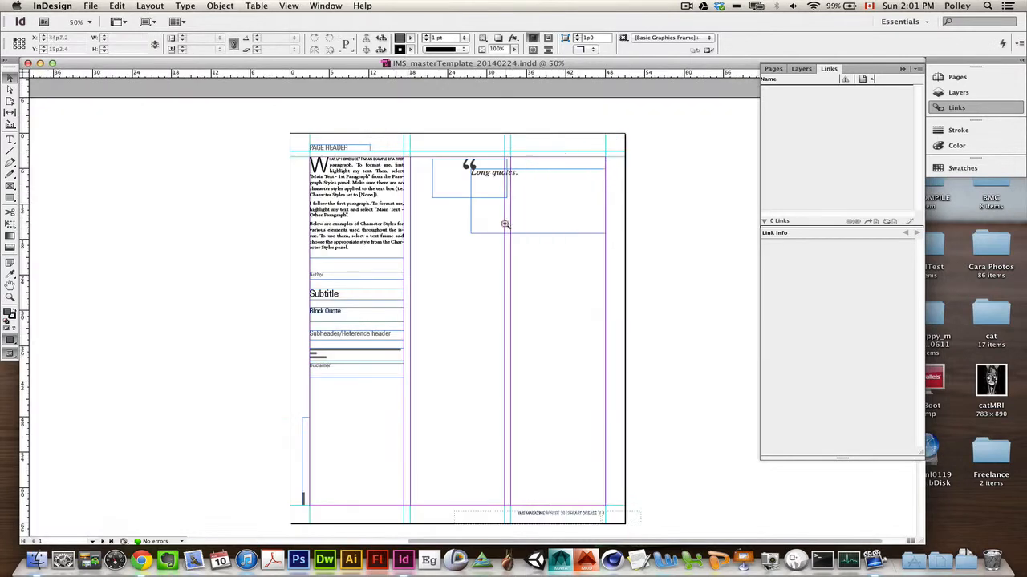
pyautogui.keyDown('super'); pyautogui.click(508, 221); pyautogui.keyUp('super')
pyautogui.moveTo(415, 339); pyautogui.dragTo(436, 300)
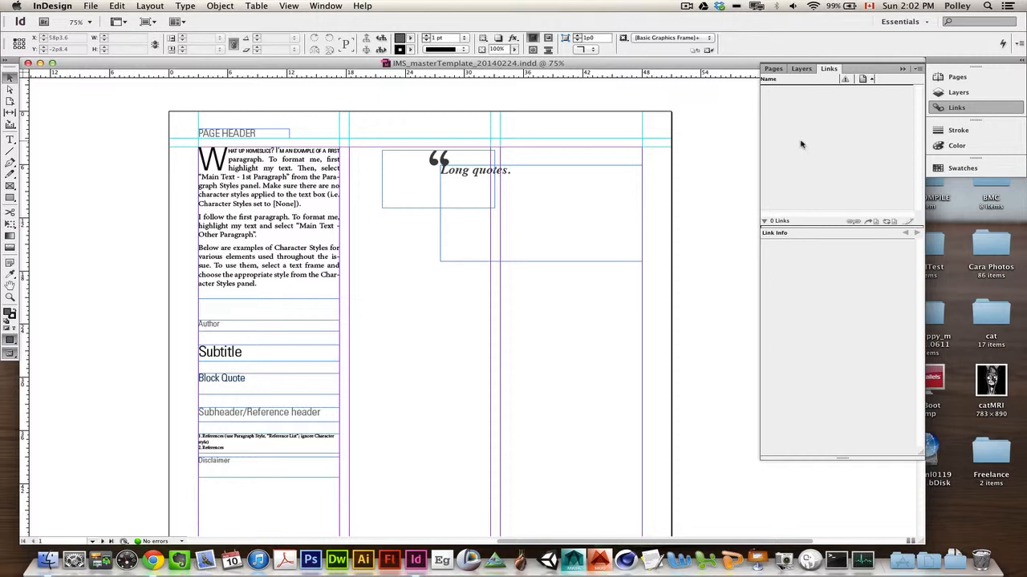
# - Inspect the document's layers, links and page overview, and display page 3 of the 2–3 spread
pyautogui.click(801, 69)
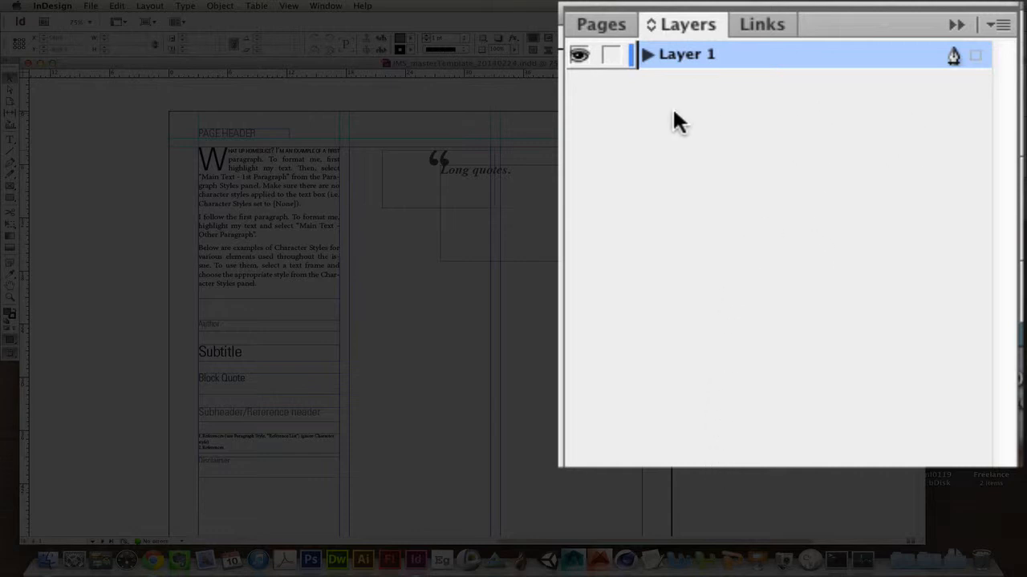
pyautogui.click(601, 24)
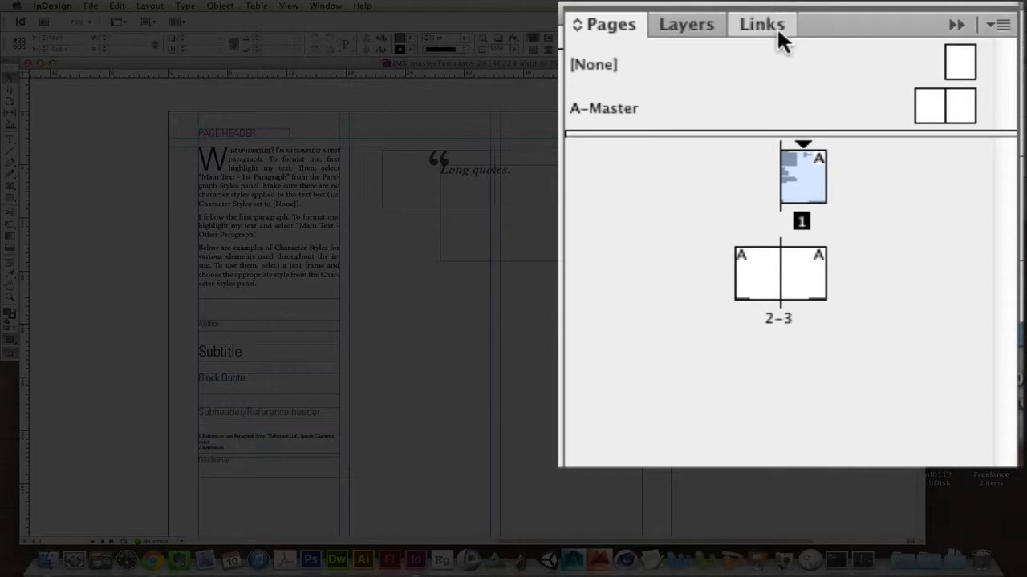
pyautogui.click(774, 29)
pyautogui.click(607, 26)
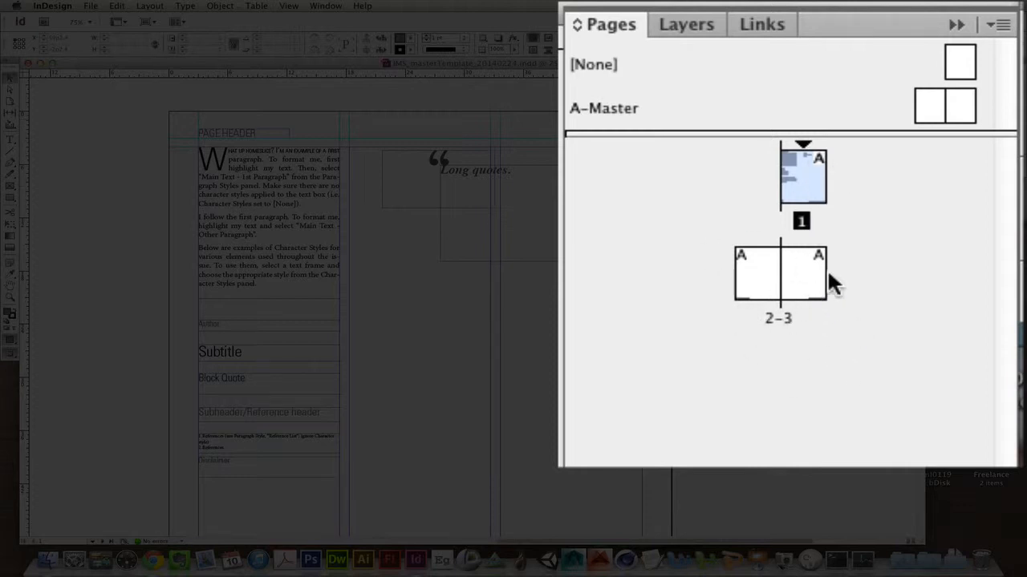
pyautogui.click(766, 277)
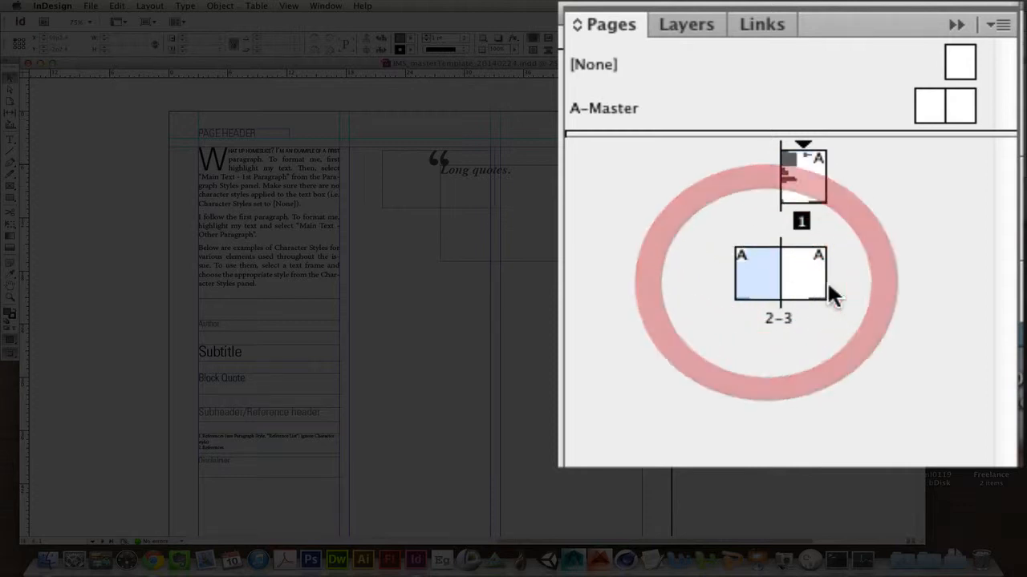
pyautogui.doubleClick(817, 278)
pyautogui.scroll(-8, 562, 188)
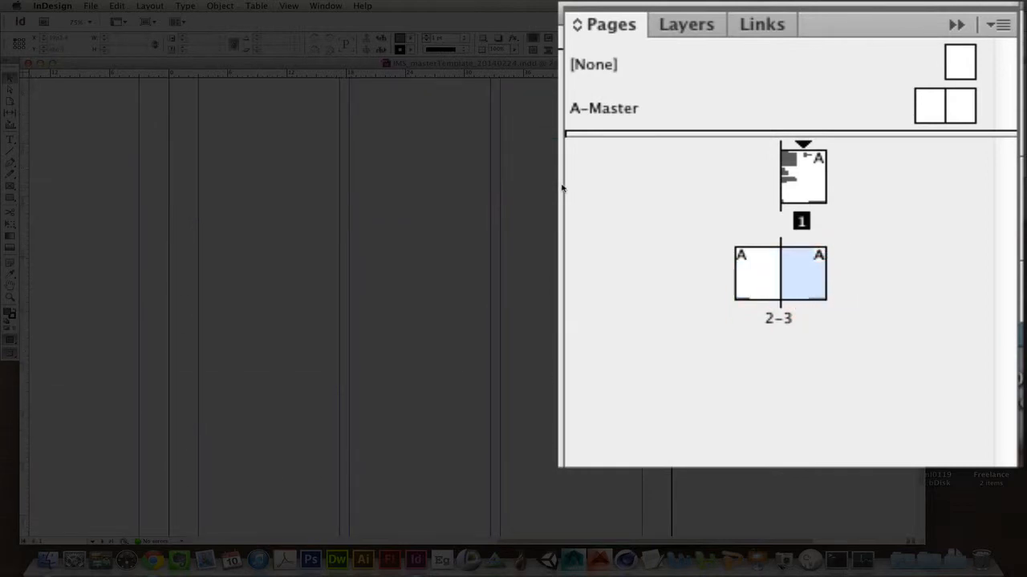
# - Return to page 1 and add a new page based on A-Master after the 2–3 spread
pyautogui.keyDown('alt'); pyautogui.keyDown('super'); pyautogui.click(489, 282); pyautogui.keyUp('super'); pyautogui.keyUp('alt')
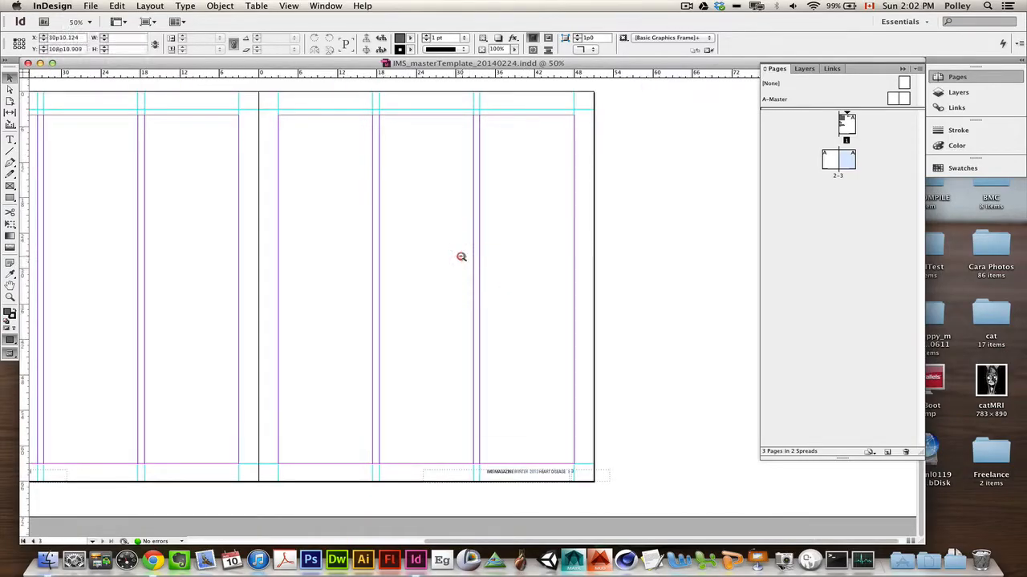
pyautogui.keyDown('alt'); pyautogui.keyDown('super'); pyautogui.click(453, 255); pyautogui.keyUp('super'); pyautogui.keyUp('alt')
pyautogui.keyDown('alt'); pyautogui.keyDown('super'); pyautogui.click(450, 253); pyautogui.keyUp('super'); pyautogui.keyUp('alt')
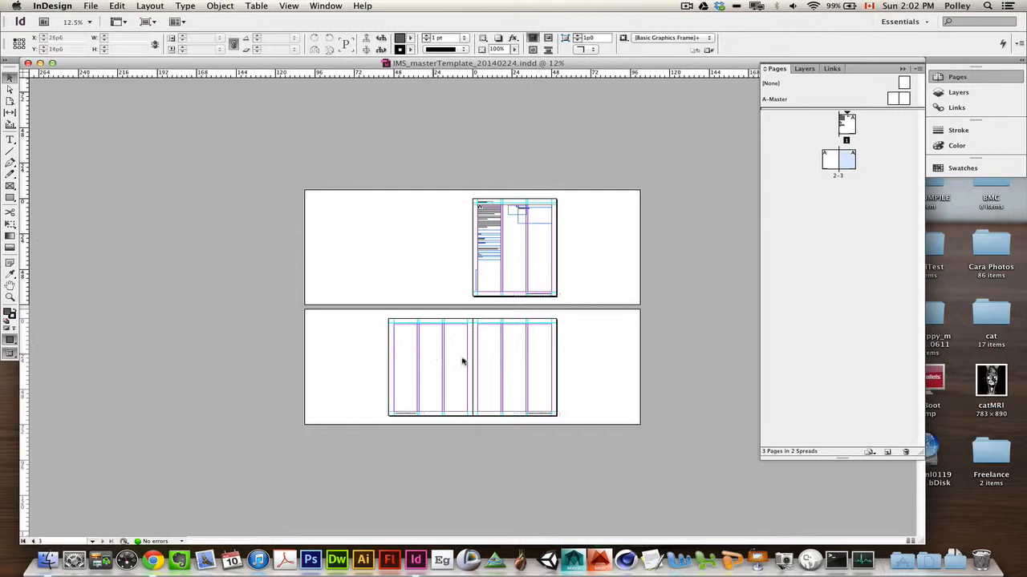
pyautogui.keyDown('super'); pyautogui.click(535, 259); pyautogui.keyUp('super')
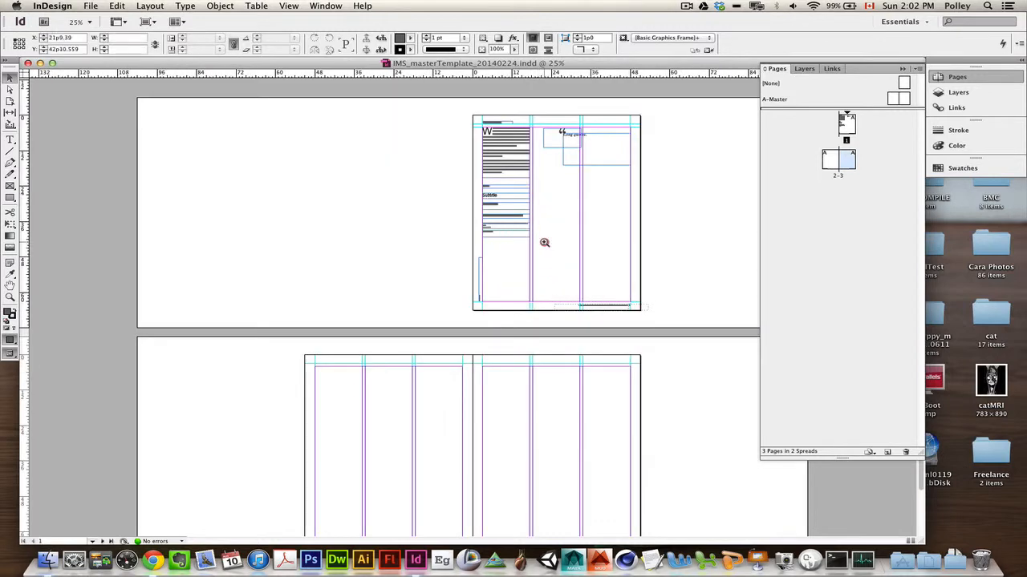
pyautogui.keyDown('super'); pyautogui.click(545, 243); pyautogui.keyUp('super')
pyautogui.scroll(2, 683, 225)
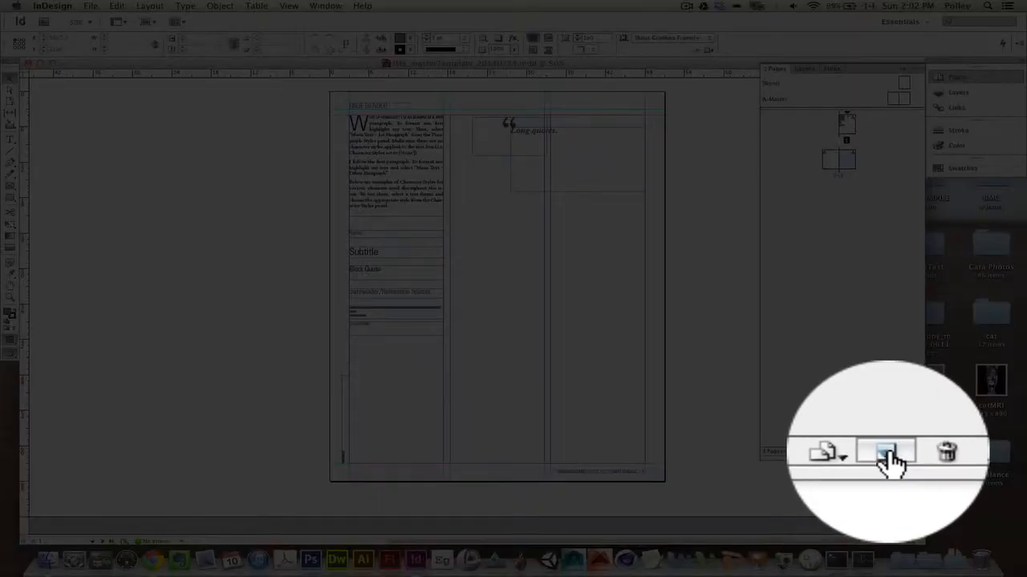
pyautogui.click(888, 452)
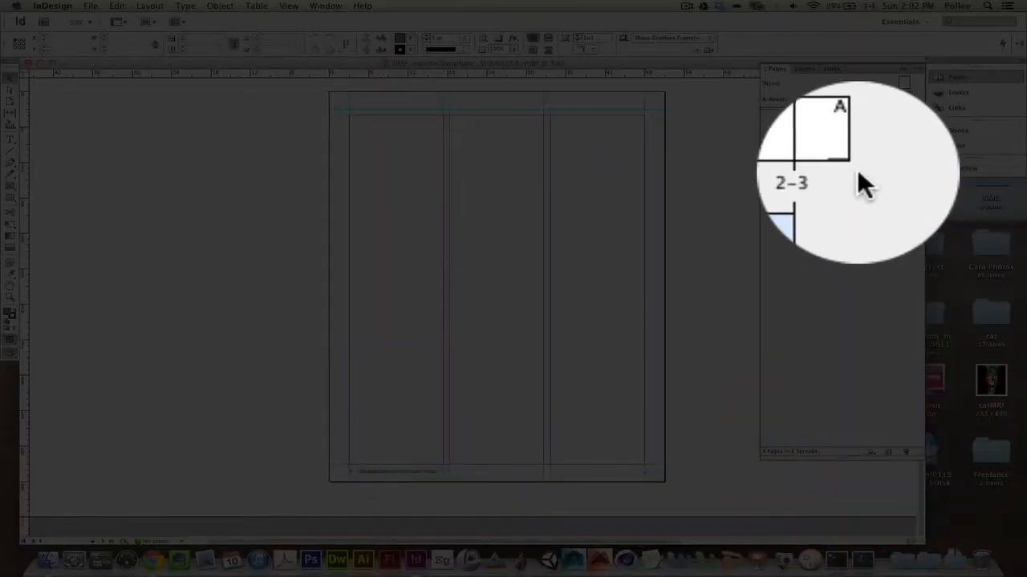
pyautogui.click(847, 160)
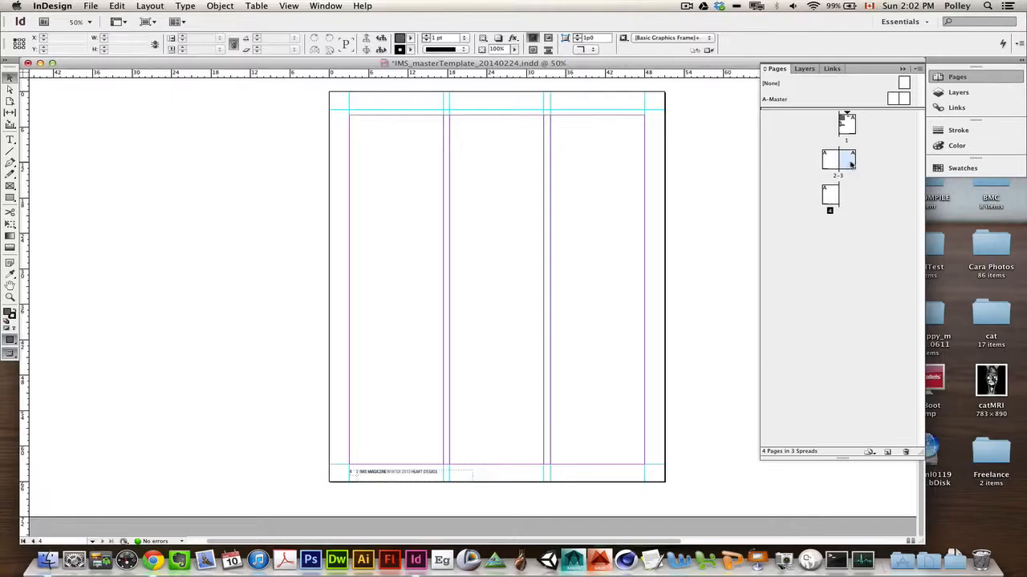
pyautogui.moveTo(851, 164); pyautogui.dragTo(849, 194)
# - Look over the 2–3 spread and return to the sample text on page 1
pyautogui.scroll(10, 678, 217)
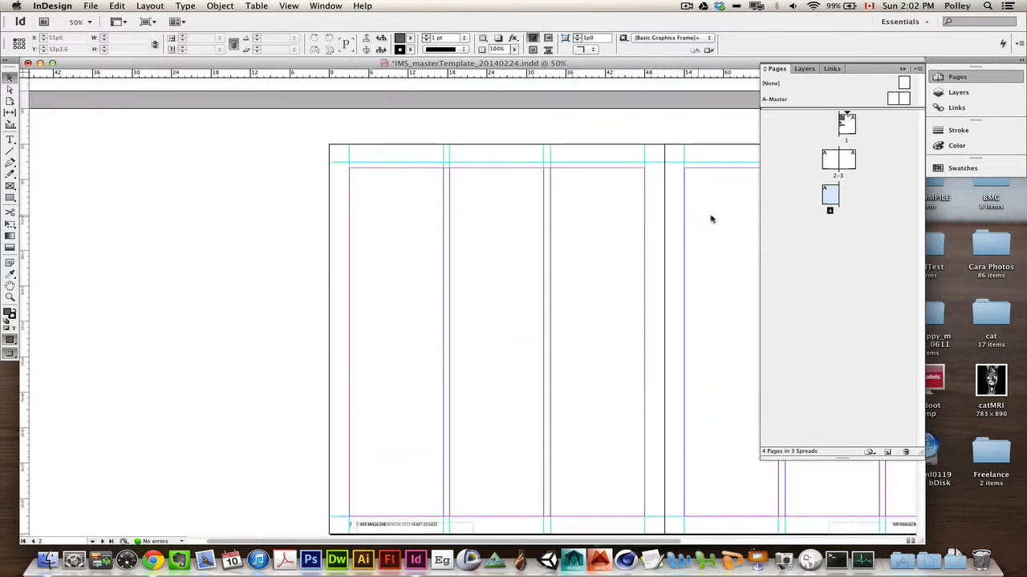
pyautogui.scroll(-3, 668, 245)
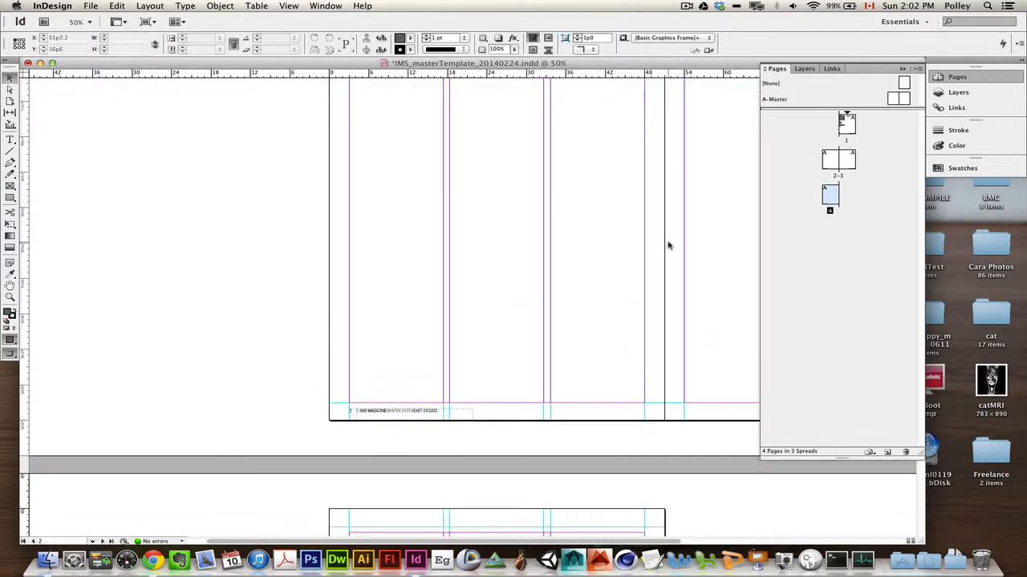
pyautogui.scroll(3, 667, 243)
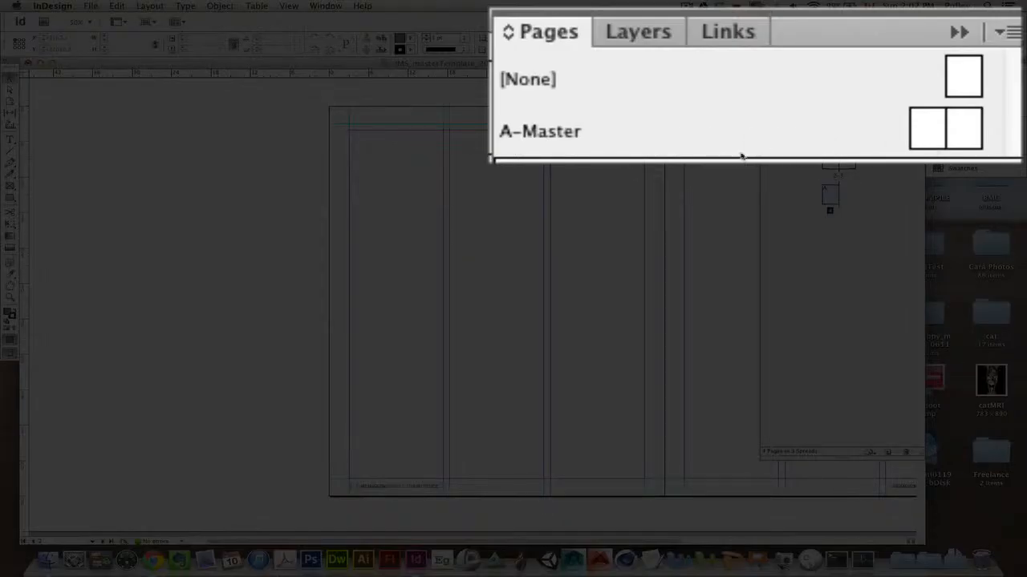
pyautogui.scroll(10, 716, 159)
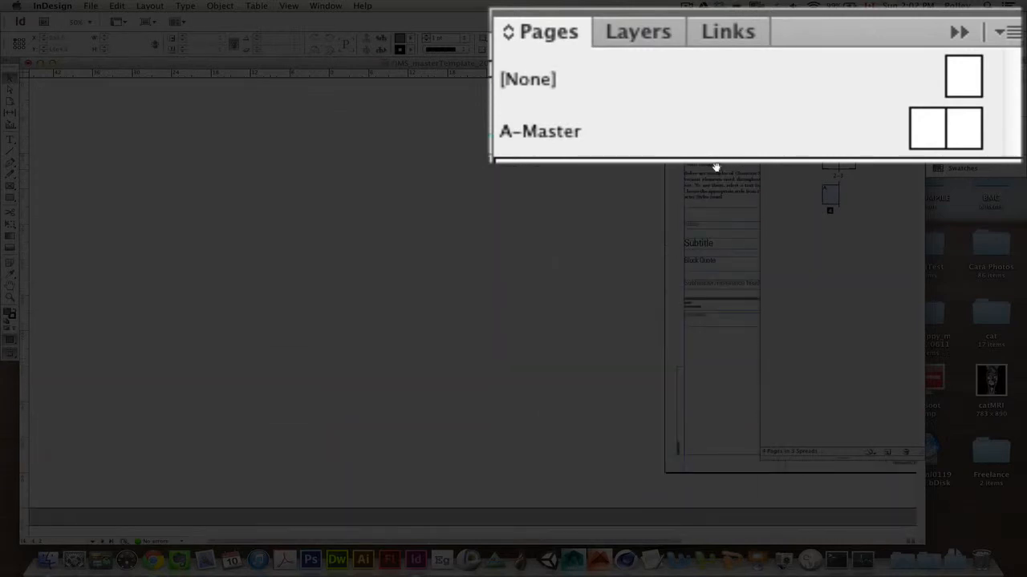
pyautogui.moveTo(562, 200); pyautogui.dragTo(322, 214)
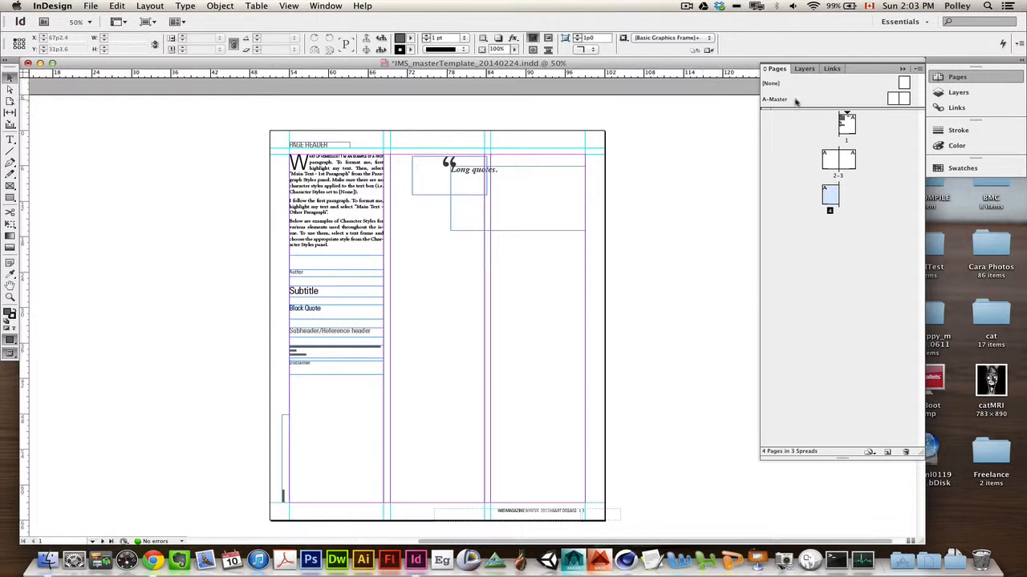
# - Open the A-Master spread, show both of its pages, and select the left page's outer vertical guide
pyautogui.click(894, 100)
pyautogui.click(891, 101)
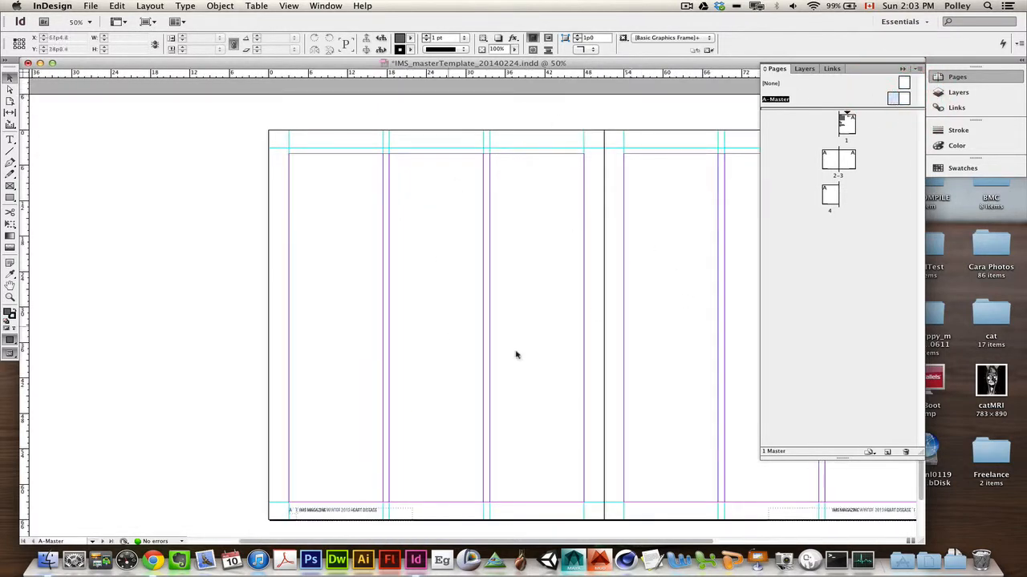
pyautogui.moveTo(619, 356); pyautogui.dragTo(424, 324)
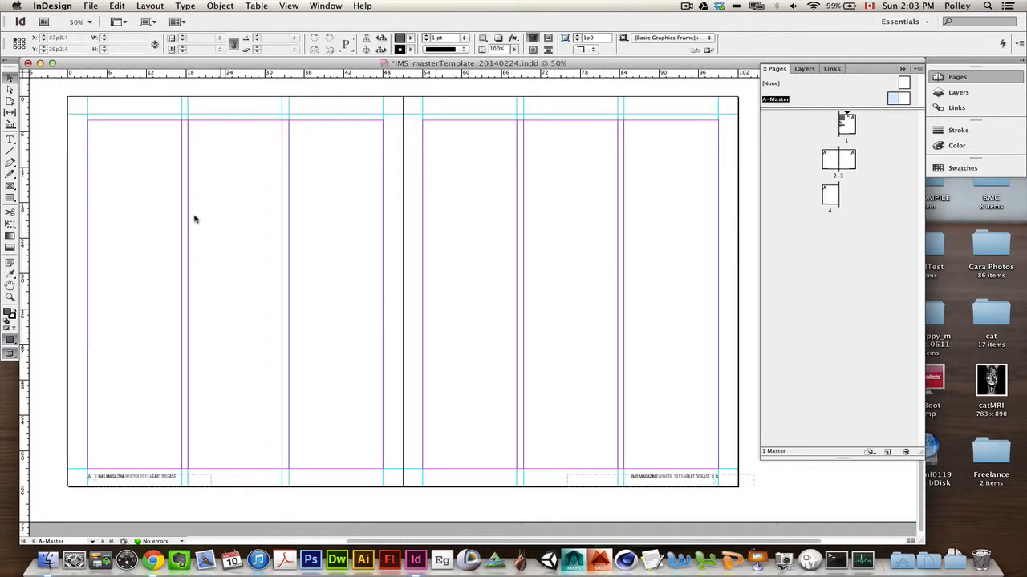
pyautogui.click(90, 152)
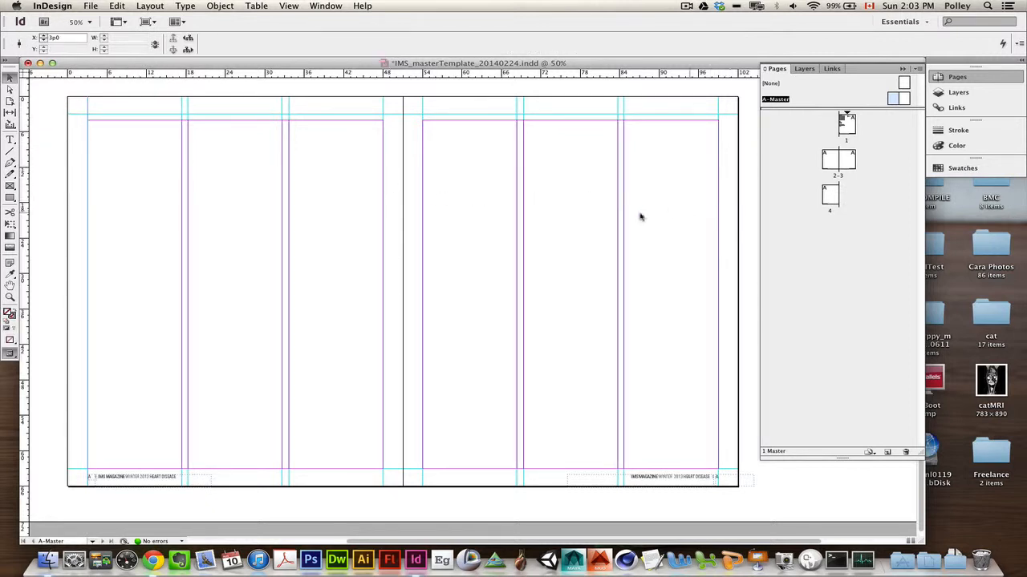
# - Replace WINTER with SUMMER in the footer text of the left A-Master page
pyautogui.click(165, 469)
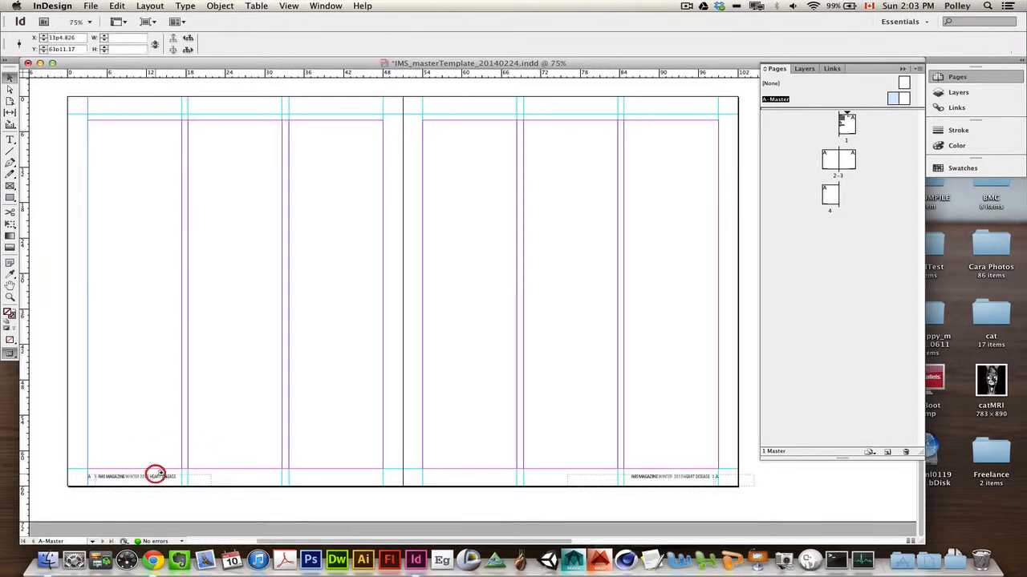
pyautogui.click(425, 449)
pyautogui.click(513, 426)
pyautogui.moveTo(540, 448); pyautogui.dragTo(418, 394)
pyautogui.click(263, 408)
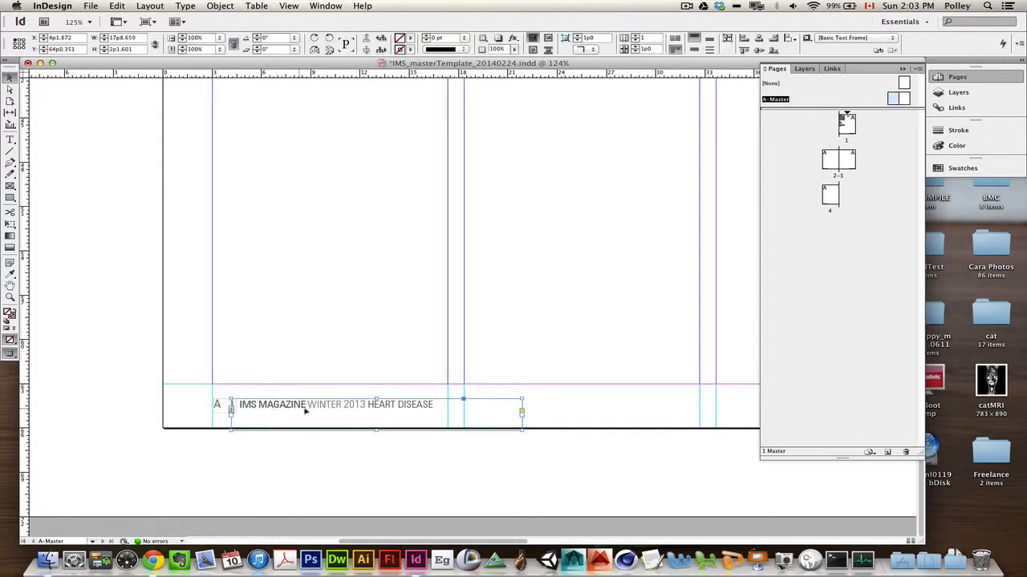
pyautogui.doubleClick(343, 406)
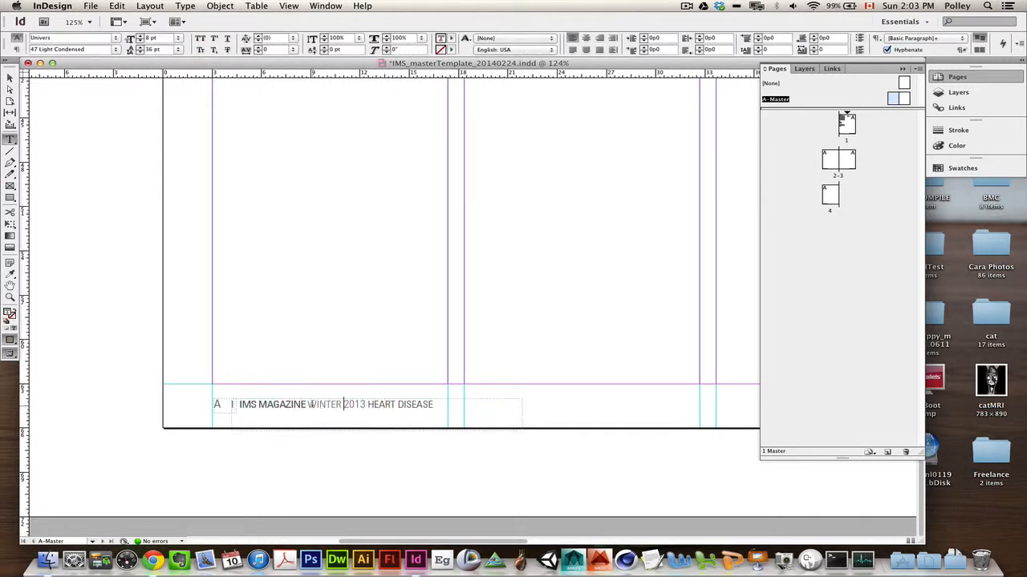
pyautogui.moveTo(309, 406); pyautogui.dragTo(341, 407)
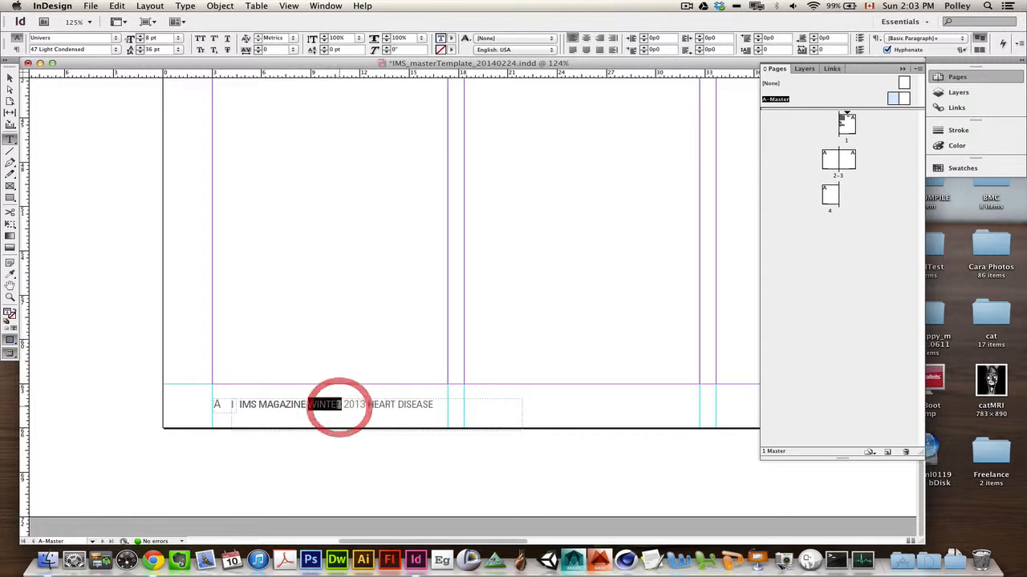
pyautogui.write('Summer')
pyautogui.press('BackSpace')
pyautogui.press('BackSpace')
pyautogui.press('BackSpace')
pyautogui.press('BackSpace')
pyautogui.press('BackSpace')
pyautogui.press('BackSpace')
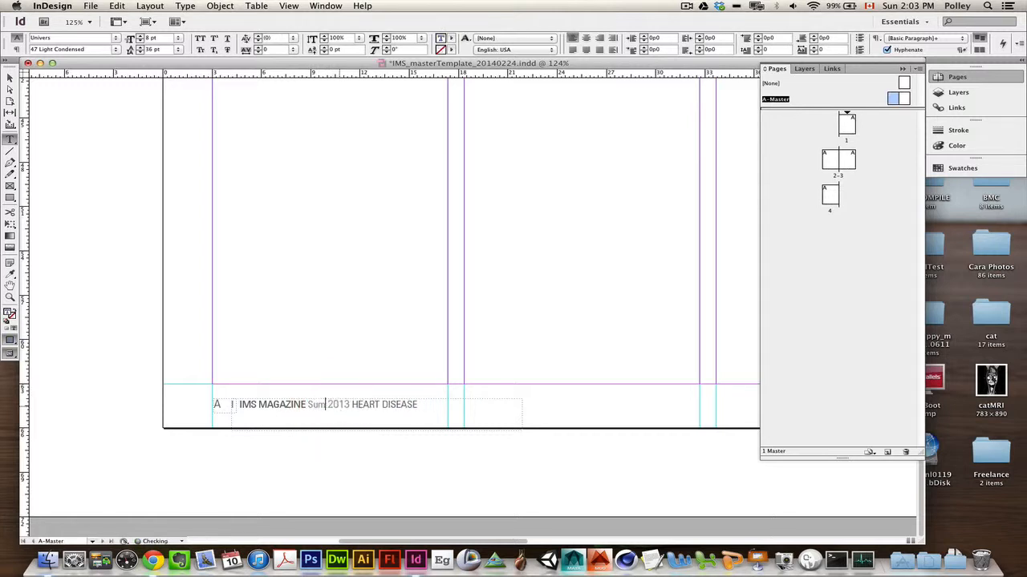
pyautogui.write('SUMMER')
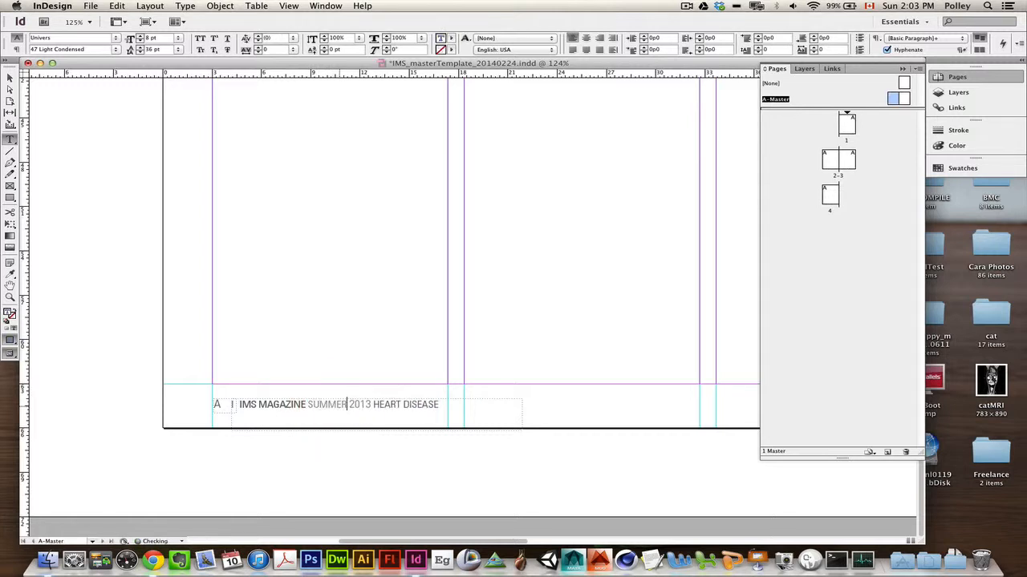
# - Replace HEART DISEASE with BMC IS AWESOME in the left master page's footer, and deselect the text frame
pyautogui.click(396, 404)
pyautogui.moveTo(373, 405); pyautogui.dragTo(439, 404)
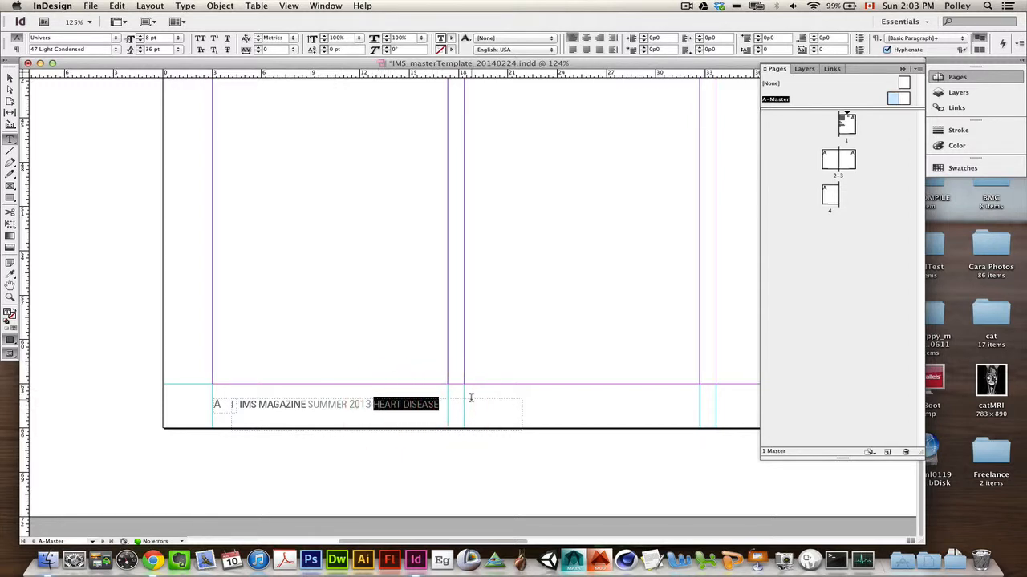
pyautogui.write('BMC')
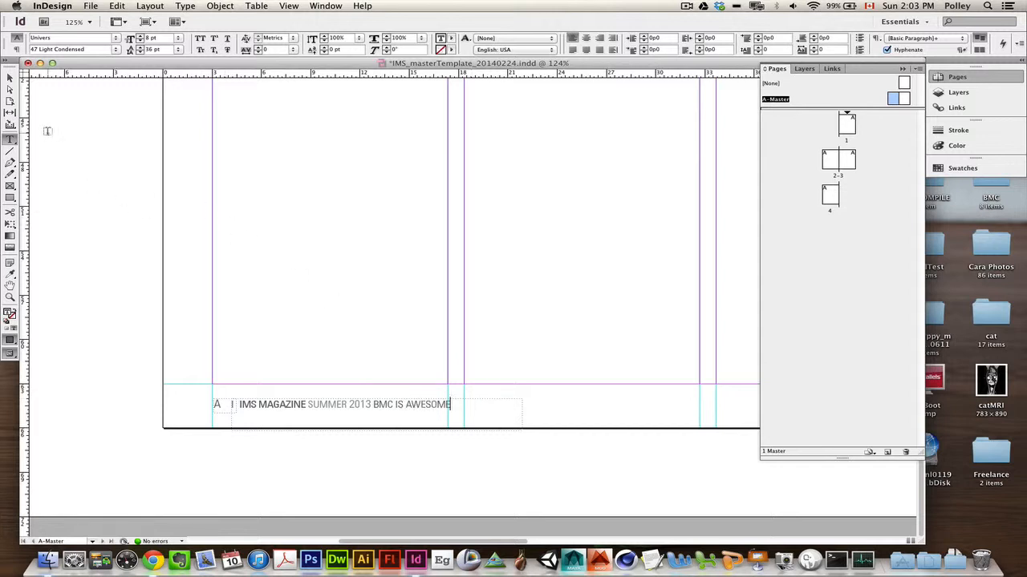
pyautogui.click(9, 77)
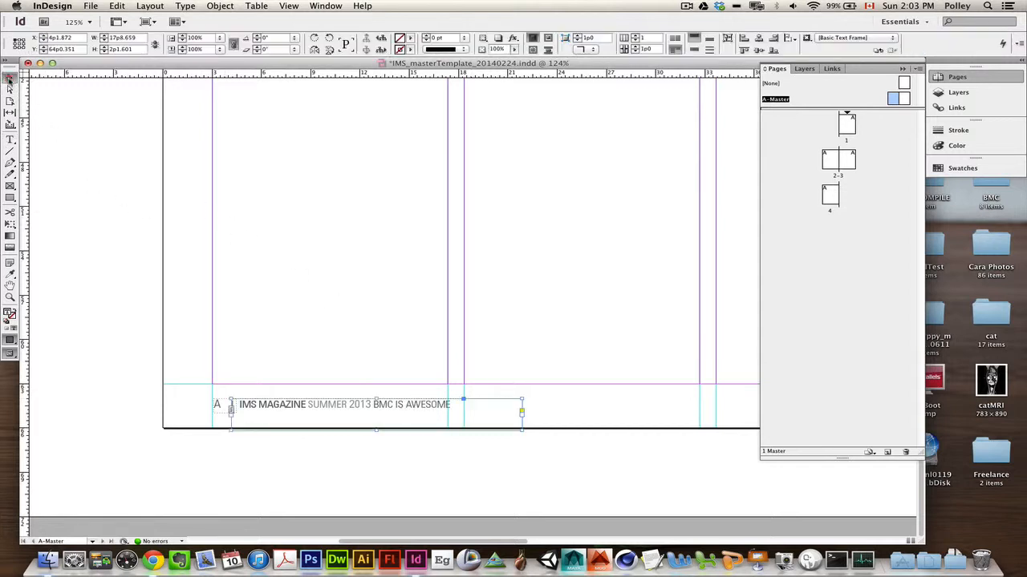
pyautogui.click(683, 418)
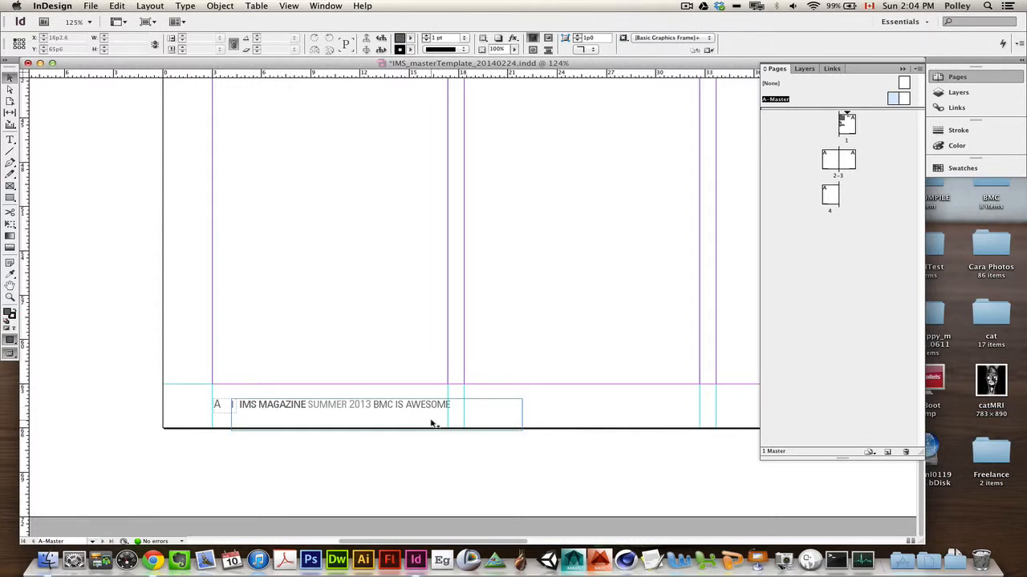
pyautogui.press('z')
pyautogui.click(539, 344)
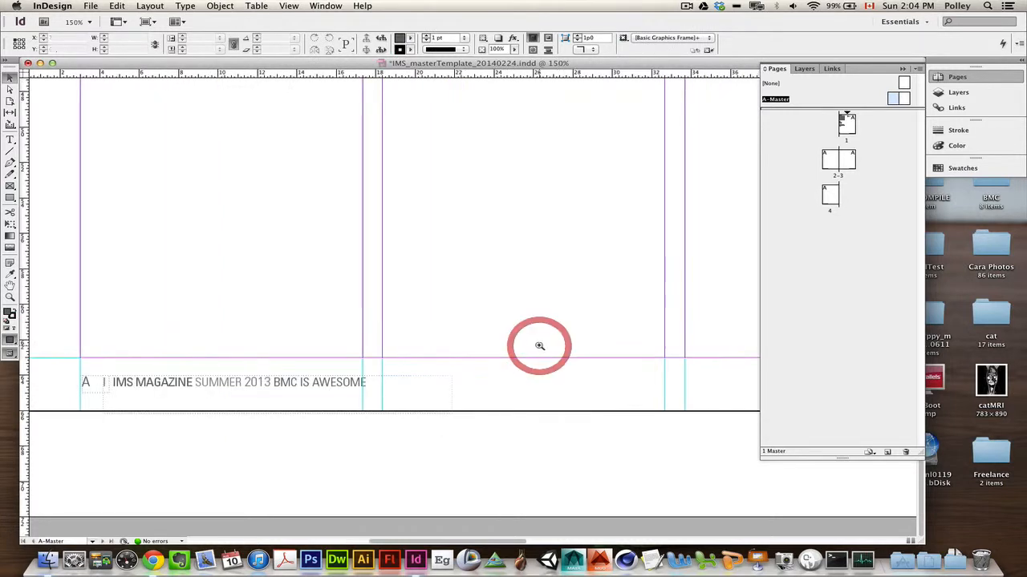
pyautogui.click(521, 322)
pyautogui.keyDown('alt'); pyautogui.click(287, 327); pyautogui.keyUp('alt')
pyautogui.keyDown('alt'); pyautogui.click(420, 342); pyautogui.keyUp('alt')
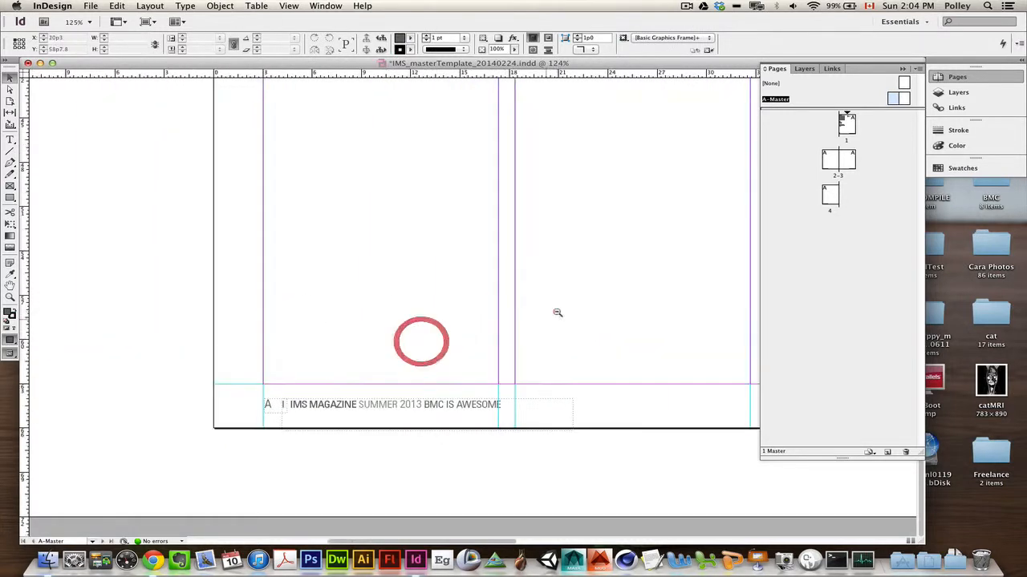
# - Look over the 2–3 spread and page 4, comparing the footers of pages 2, 4 and 3
pyautogui.keyDown('alt'); pyautogui.click(563, 314); pyautogui.keyUp('alt')
pyautogui.keyDown('alt'); pyautogui.click(571, 315); pyautogui.keyUp('alt')
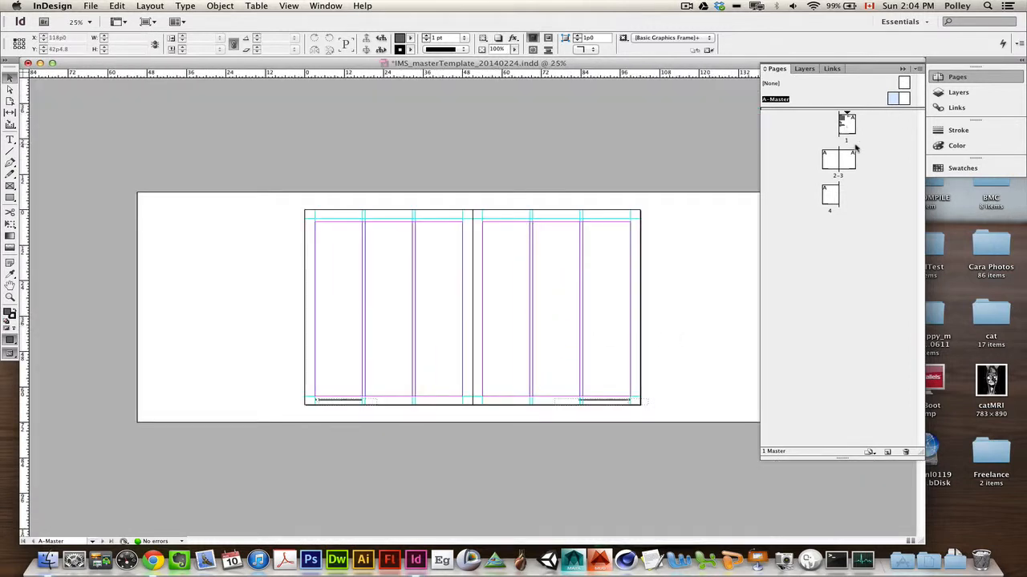
pyautogui.click(834, 159)
pyautogui.doubleClick(834, 159)
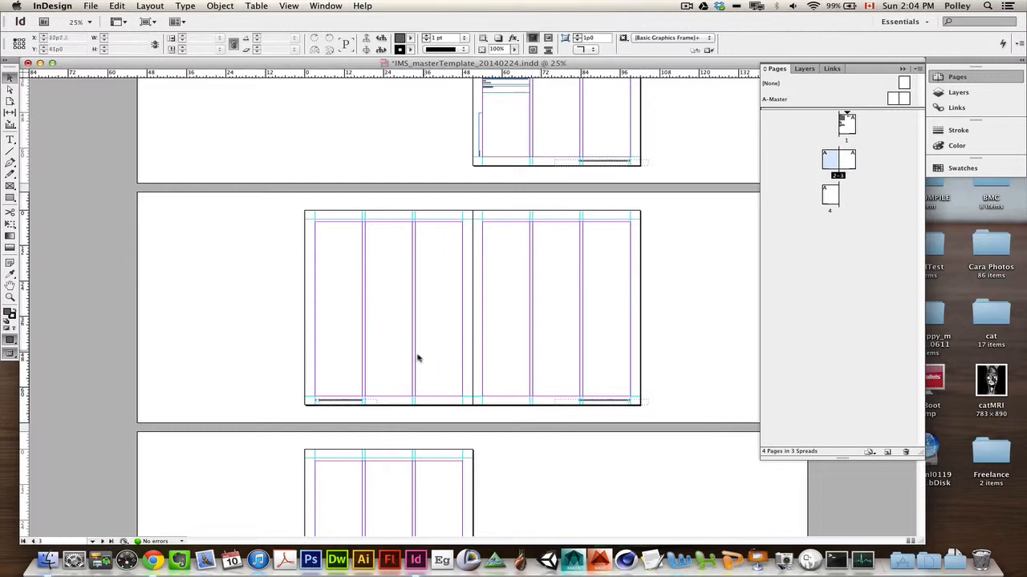
pyautogui.click(336, 426)
pyautogui.click(437, 293)
pyautogui.click(503, 264)
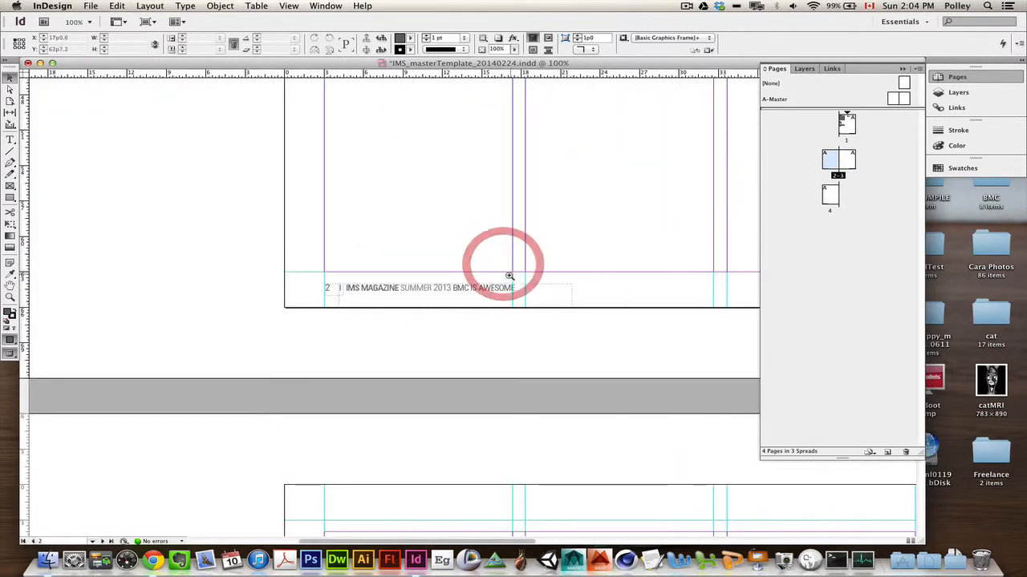
pyautogui.scroll(-15, 475, 301)
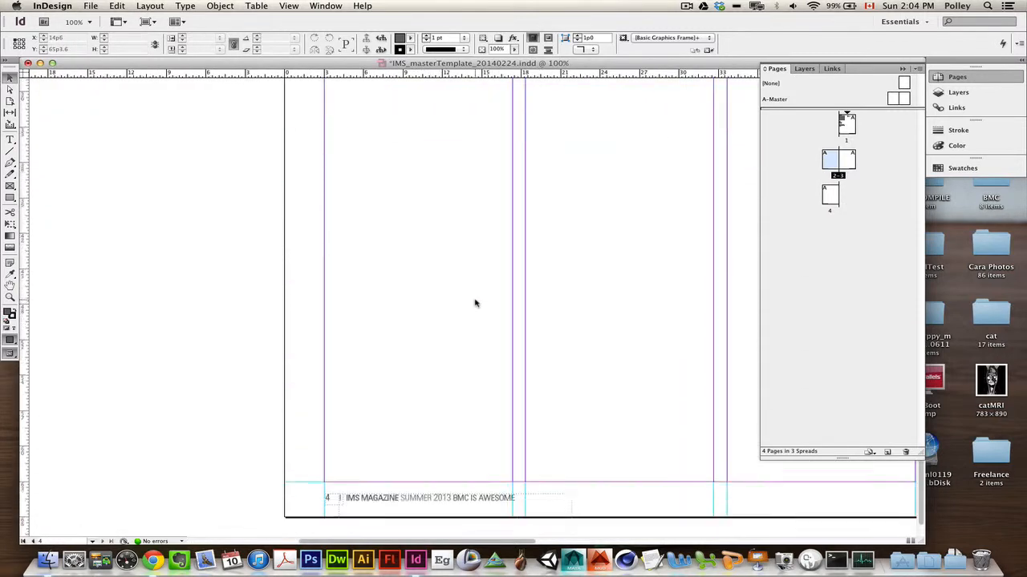
pyautogui.scroll(-3, 475, 303)
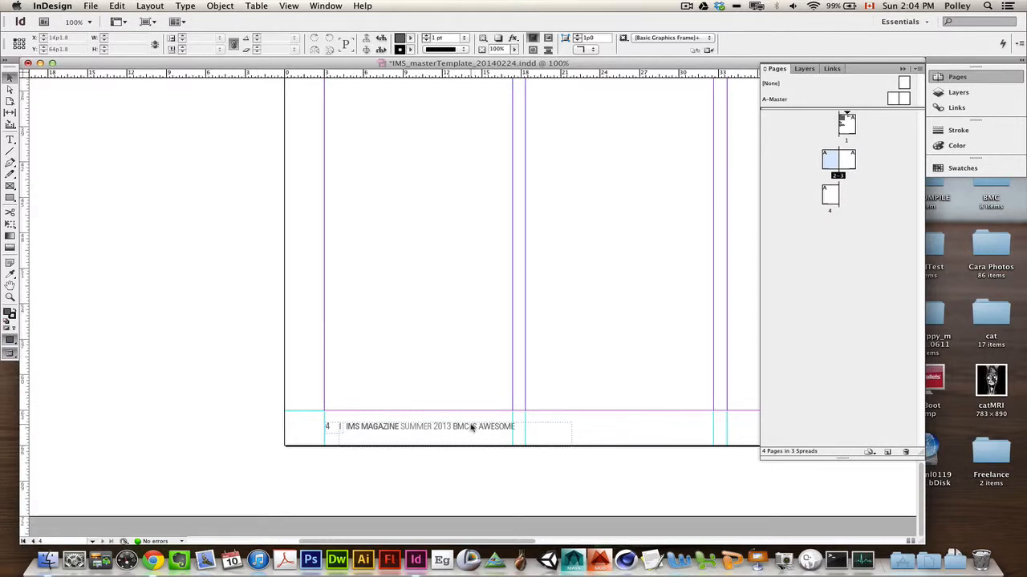
pyautogui.scroll(15, 471, 427)
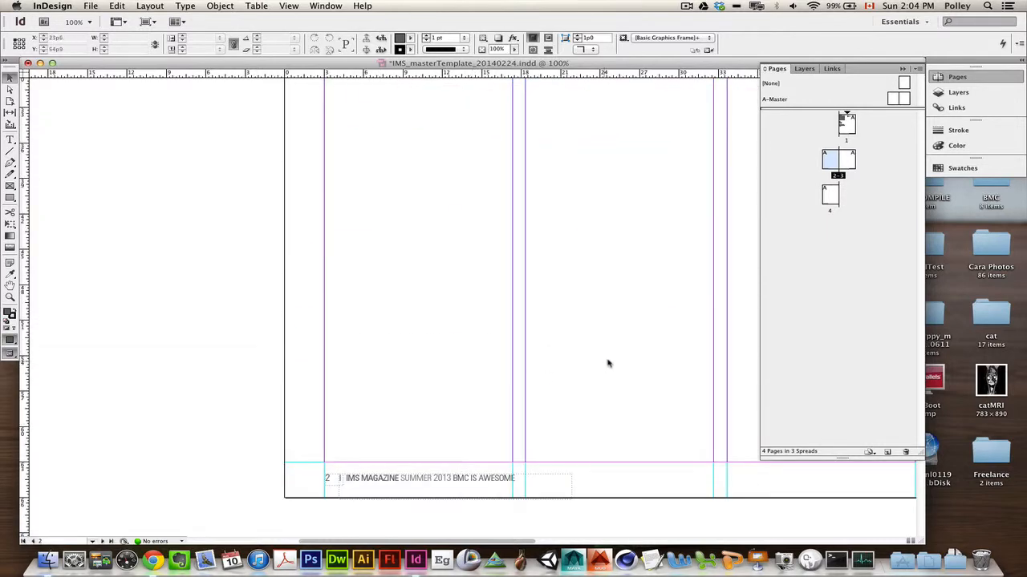
pyautogui.moveTo(621, 353); pyautogui.dragTo(347, 318)
pyautogui.moveTo(582, 323); pyautogui.dragTo(540, 337)
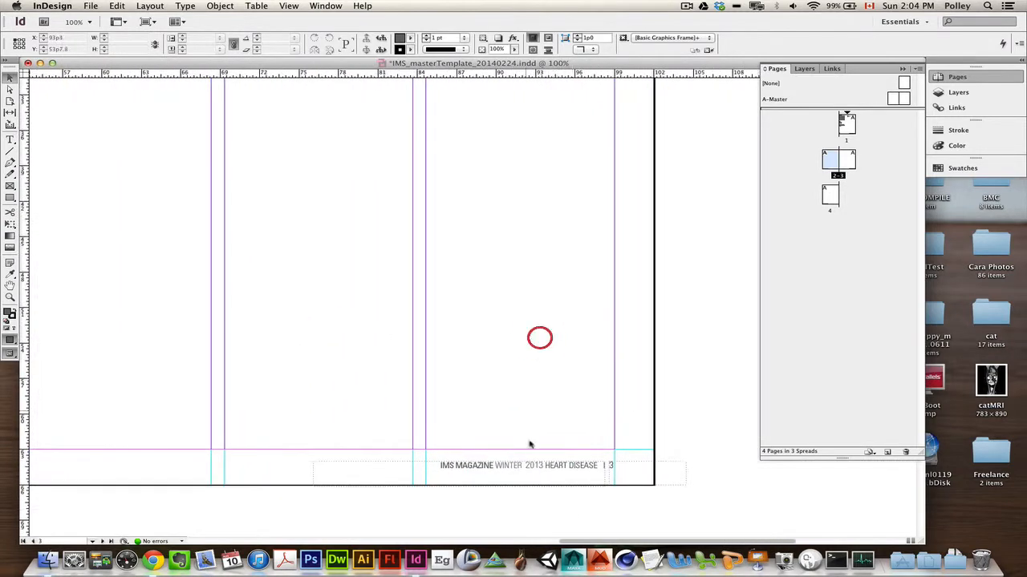
# - Open the right A-Master page and replace WINTER with SUMMER in its footer text
pyautogui.doubleClick(899, 99)
pyautogui.click(899, 100)
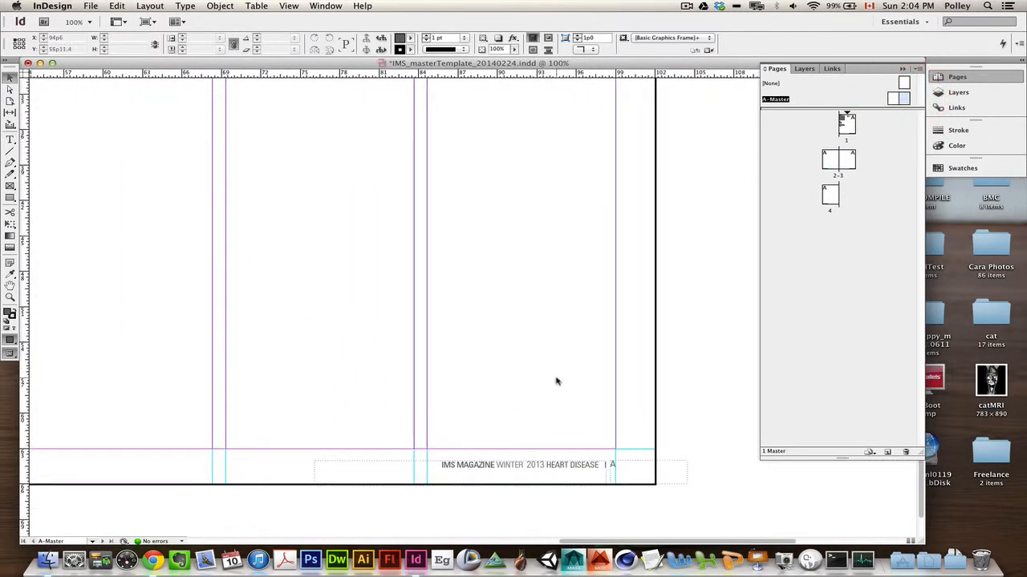
pyautogui.scroll(10, 576, 312)
pyautogui.scroll(-10, 576, 313)
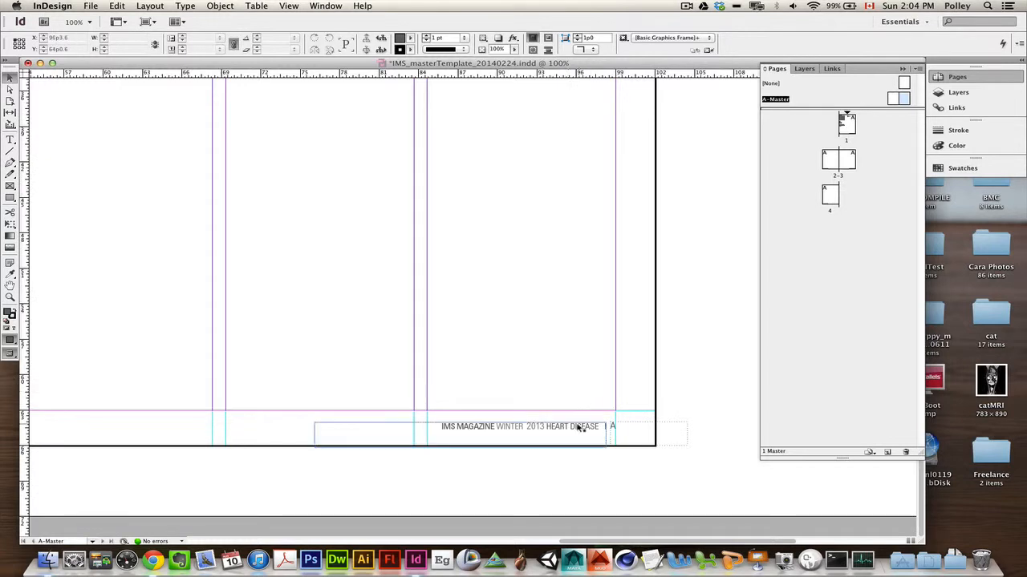
pyautogui.doubleClick(579, 427)
pyautogui.moveTo(499, 427); pyautogui.dragTo(523, 429)
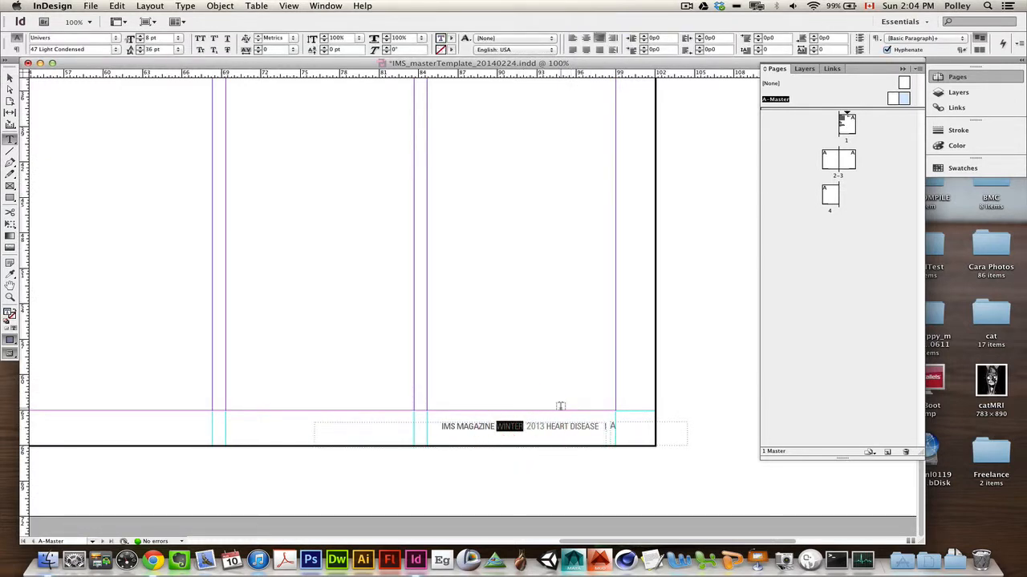
pyautogui.write('SUMMER')
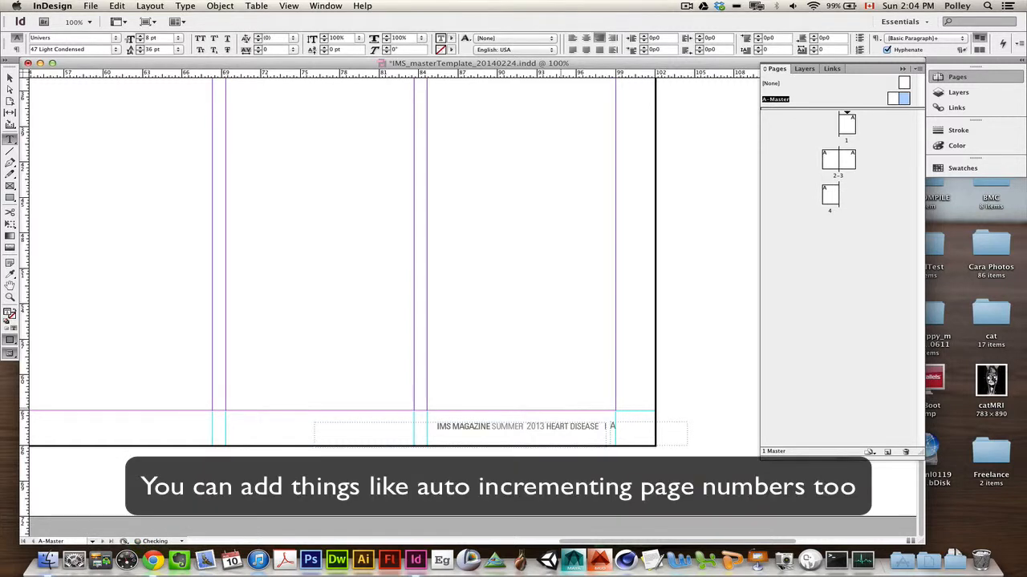
# - Change the year in the right master page's footer to 2014 and remove the extra space after it
pyautogui.click(542, 427)
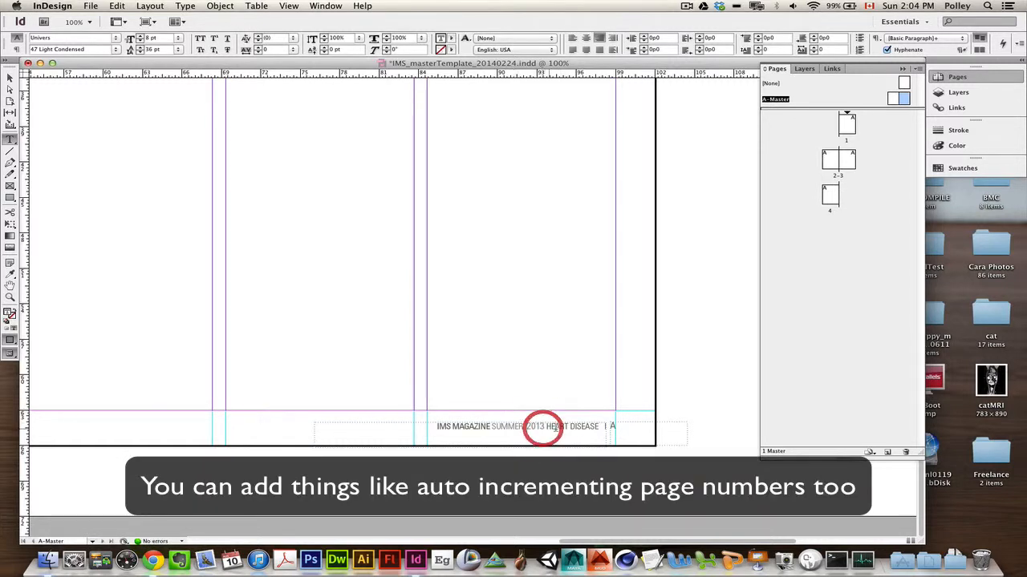
pyautogui.write('4')
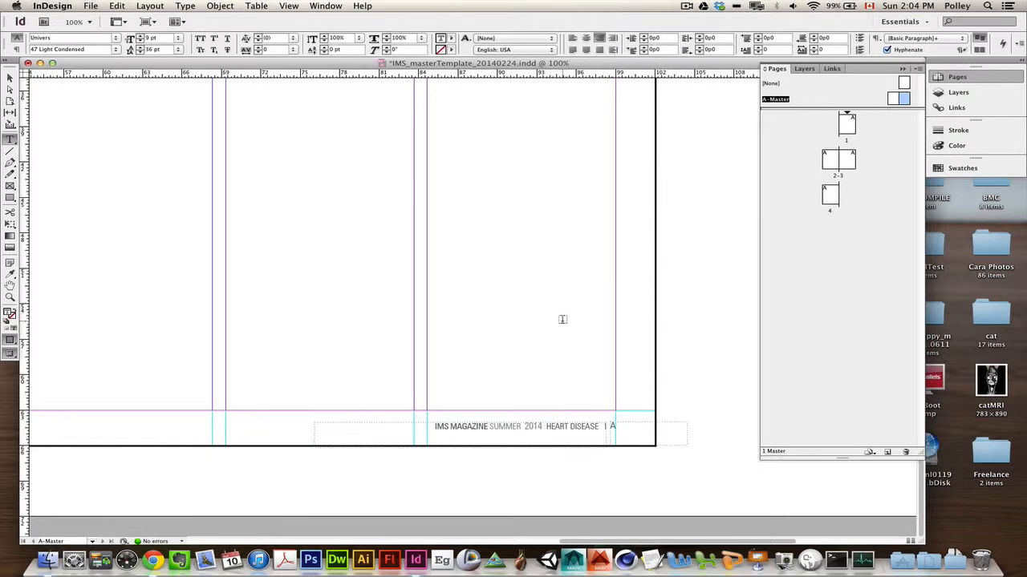
pyautogui.press('BackSpace')
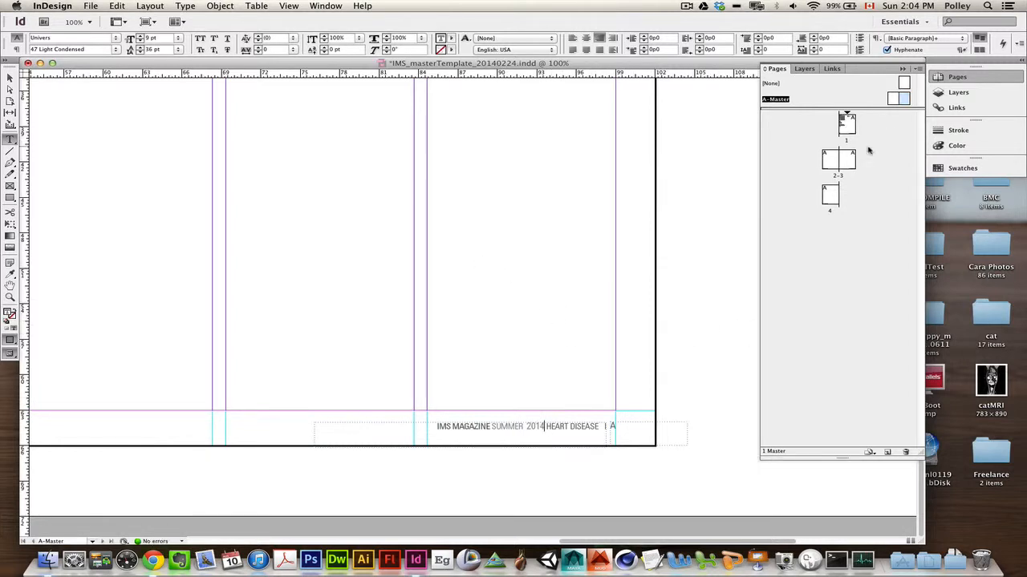
# - Check the right-hand footers on pages 1 and 3, and view all the document's spreads
pyautogui.doubleClick(852, 159)
pyautogui.scroll(-15, 615, 245)
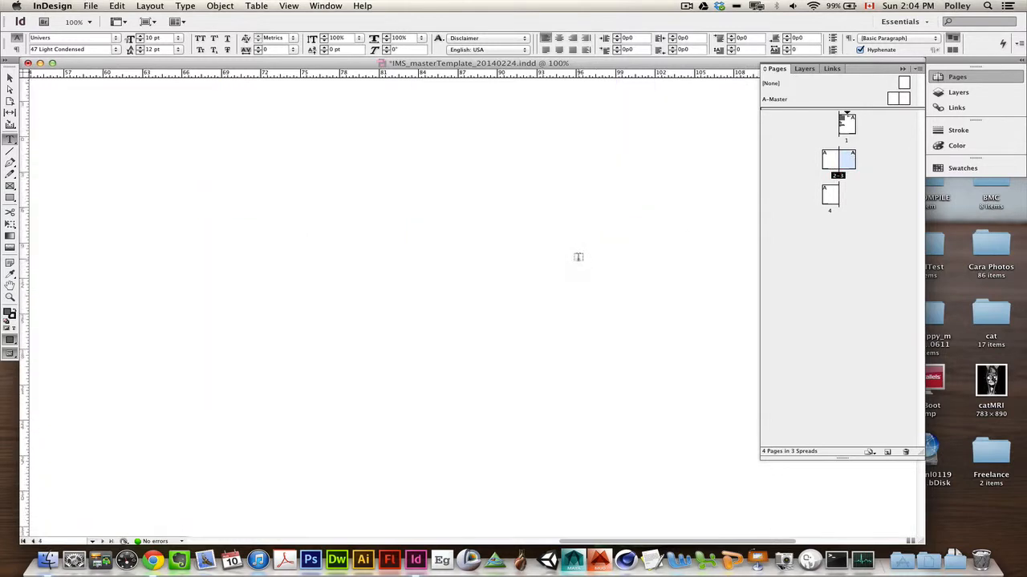
pyautogui.scroll(10, 579, 257)
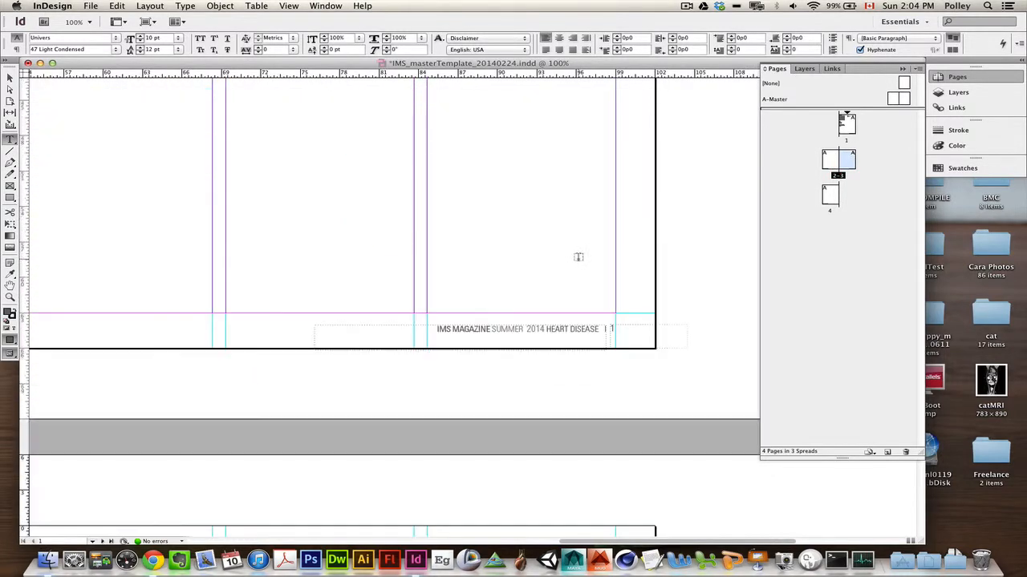
pyautogui.scroll(-10, 578, 256)
pyautogui.scroll(-5, 578, 257)
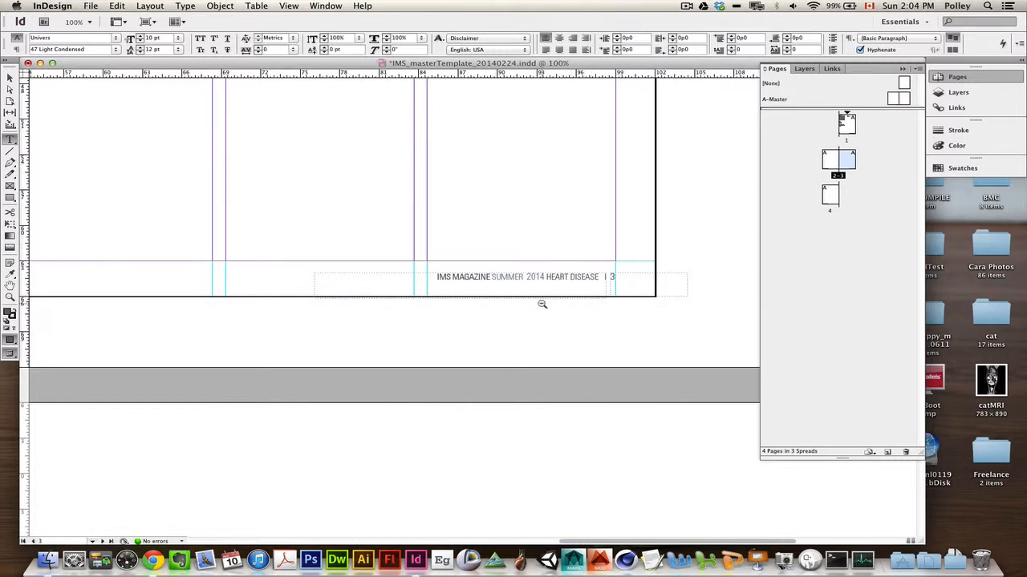
pyautogui.keyDown('alt'); pyautogui.keyDown('super'); pyautogui.click(541, 304); pyautogui.keyUp('super'); pyautogui.keyUp('alt')
pyautogui.keyDown('alt'); pyautogui.keyDown('super'); pyautogui.click(542, 303); pyautogui.keyUp('super'); pyautogui.keyUp('alt')
pyautogui.moveTo(542, 303); pyautogui.dragTo(440, 278)
pyautogui.keyDown('super'); pyautogui.click(477, 295); pyautogui.keyUp('super')
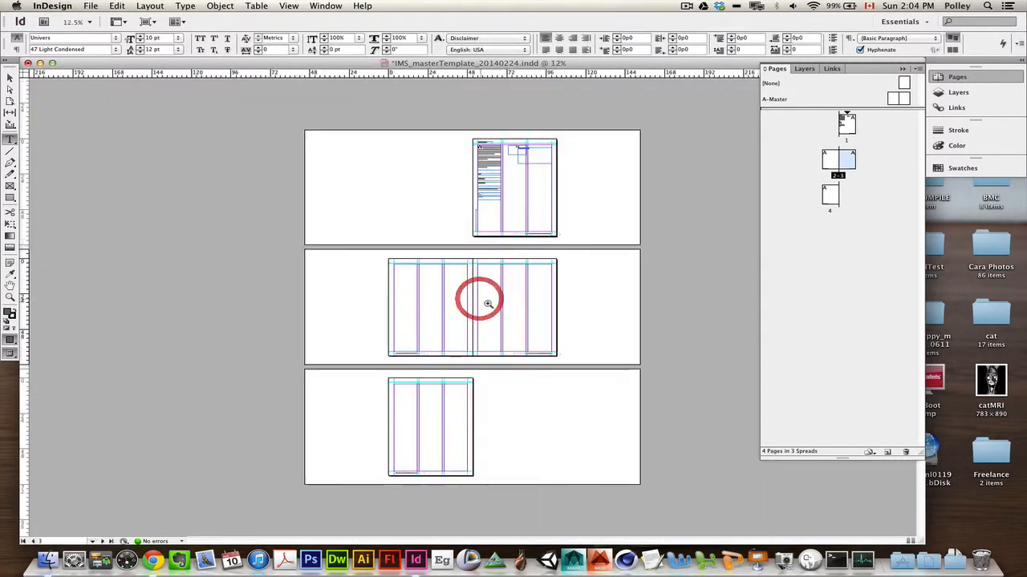
pyautogui.keyDown('super'); pyautogui.click(480, 297); pyautogui.keyUp('super')
pyautogui.scroll(4, 614, 178)
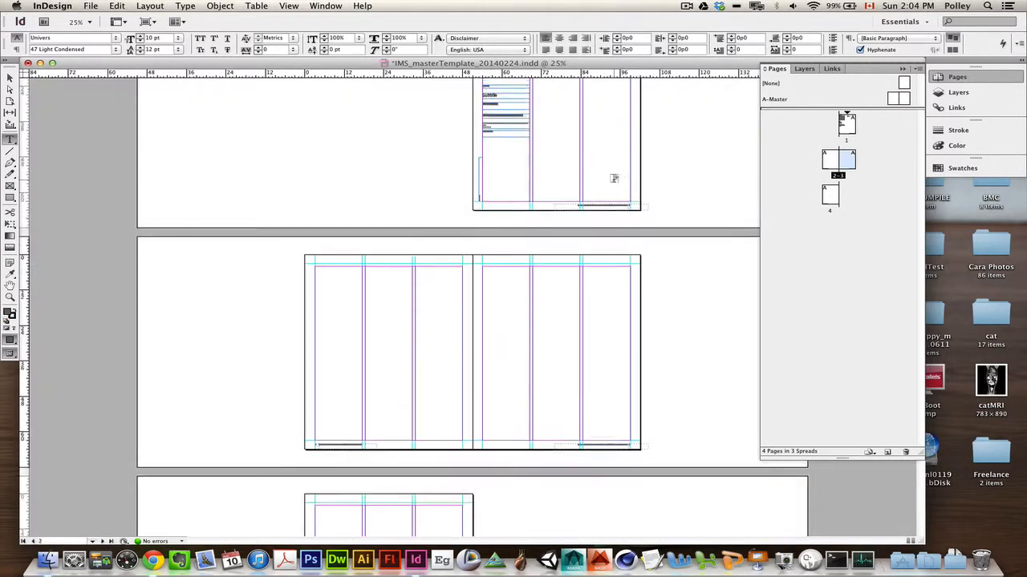
# - Reopen the left A-Master page, inspect its footer up close, and return to the view of the whole master spread
pyautogui.doubleClick(895, 99)
pyautogui.keyDown('super'); pyautogui.click(446, 406); pyautogui.keyUp('super')
pyautogui.keyDown('super'); pyautogui.click(470, 398); pyautogui.keyUp('super')
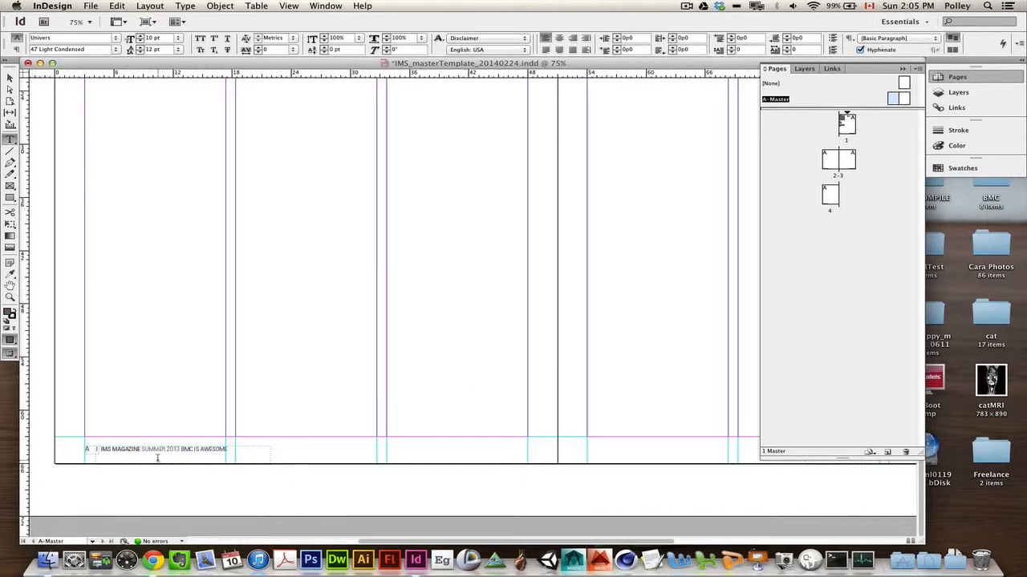
pyautogui.keyDown('alt'); pyautogui.keyDown('super'); pyautogui.click(633, 308); pyautogui.keyUp('super'); pyautogui.keyUp('alt')
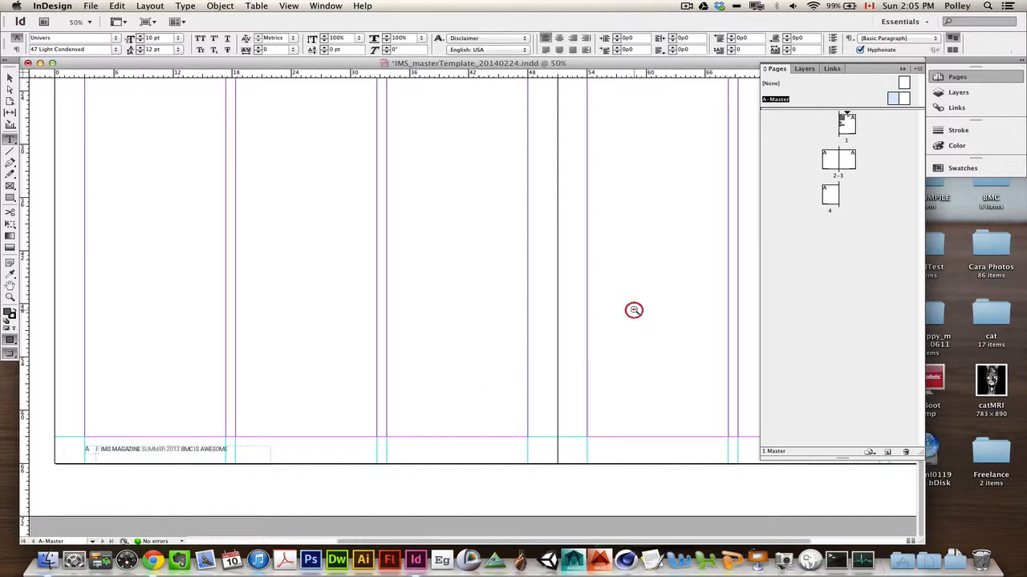
pyautogui.keyDown('alt'); pyautogui.keyDown('super'); pyautogui.click(649, 276); pyautogui.keyUp('super'); pyautogui.keyUp('alt')
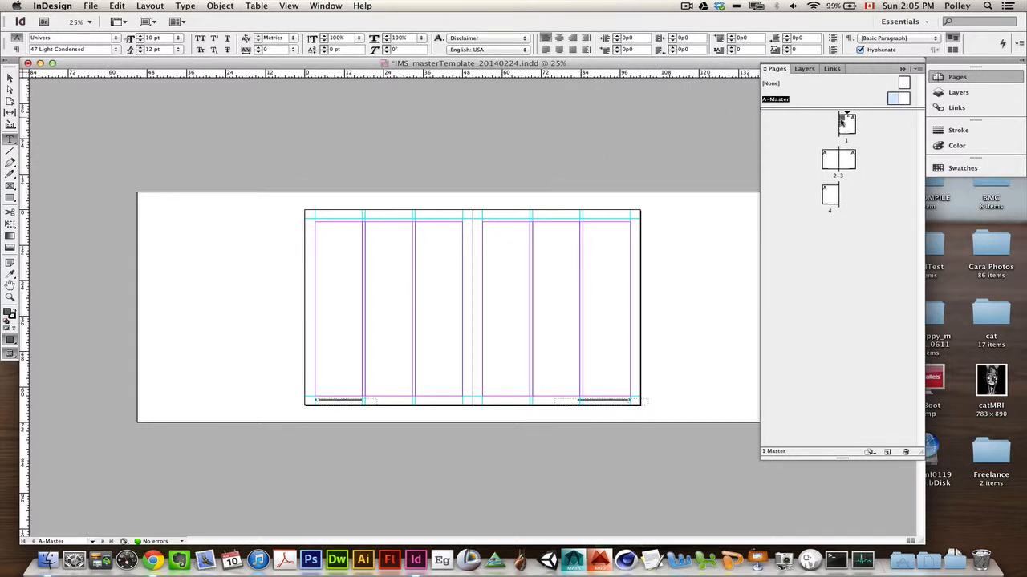
# - Delete page 4 from the document
pyautogui.click(830, 193)
pyautogui.rightClick(835, 199)
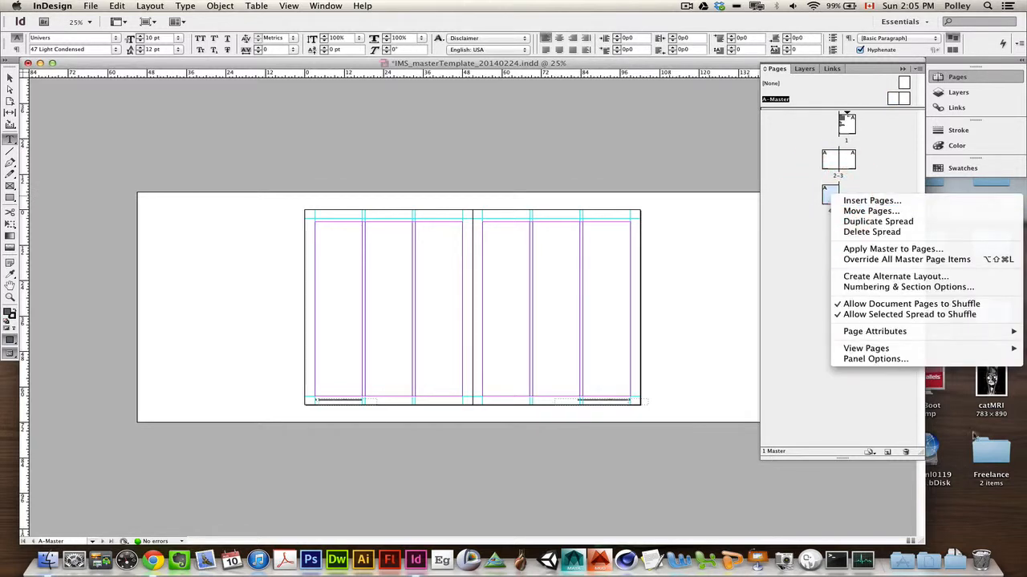
pyautogui.click(814, 387)
pyautogui.click(906, 451)
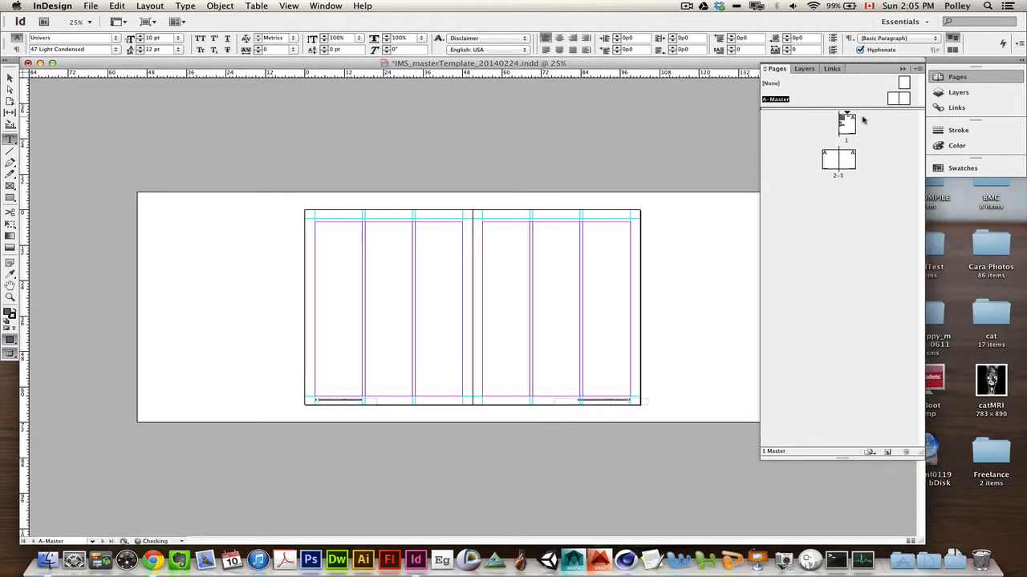
# - Open page 1 and read through its sample text, from the page header and first paragraph down to the disclaimer
pyautogui.click(868, 130)
pyautogui.doubleClick(847, 127)
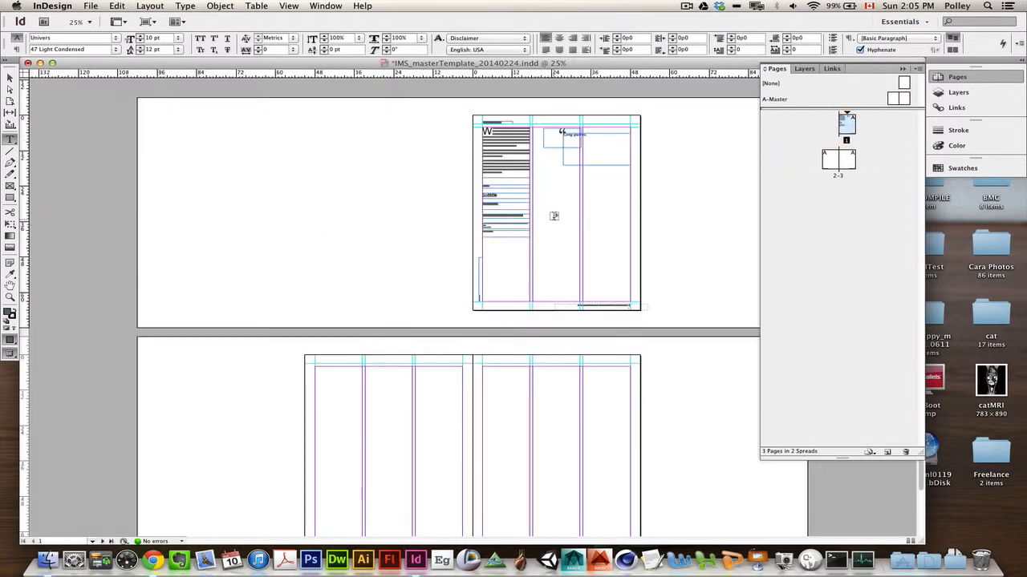
pyautogui.click(555, 196)
pyautogui.click(534, 248)
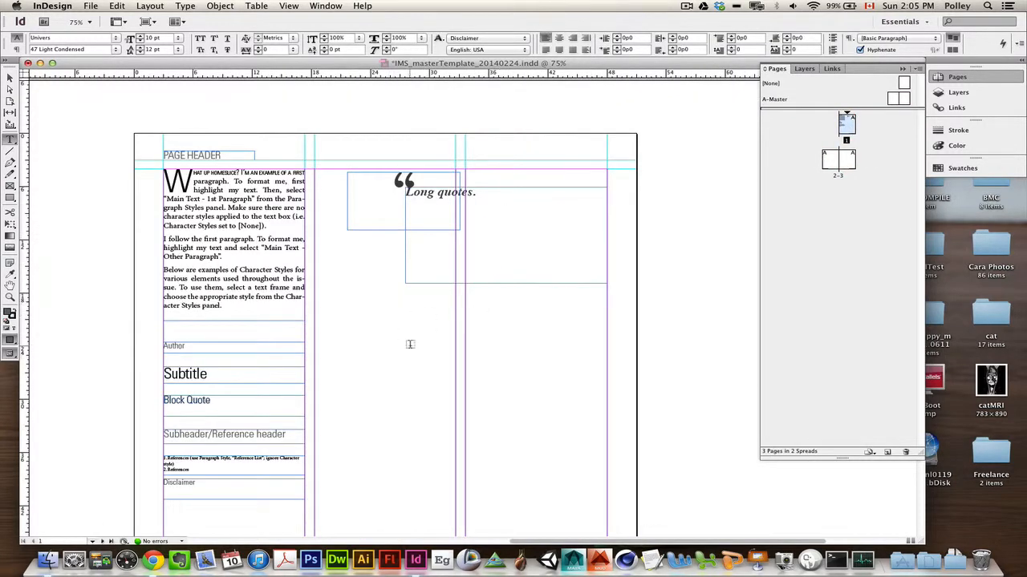
pyautogui.moveTo(409, 345); pyautogui.dragTo(426, 318)
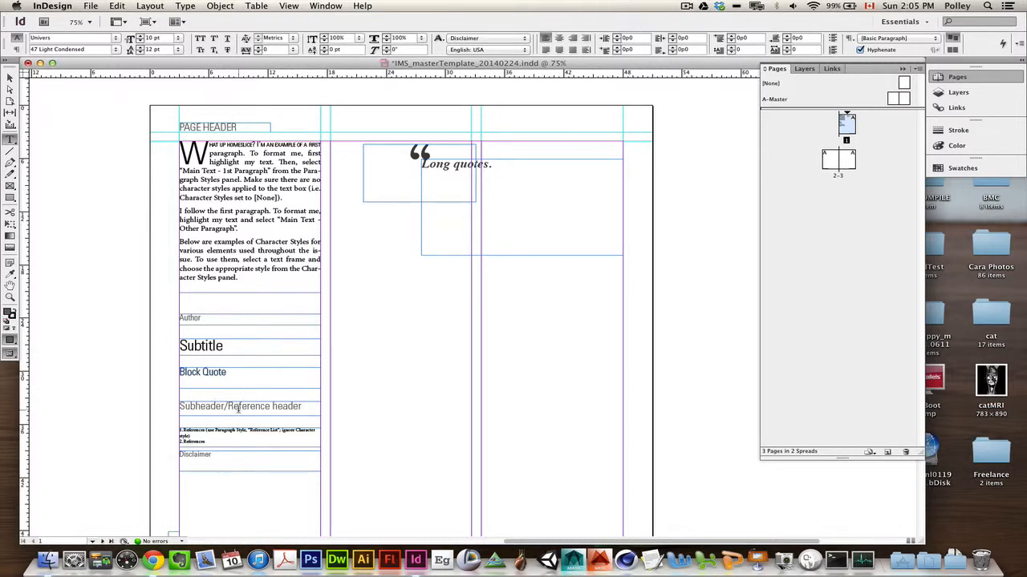
pyautogui.scroll(-3, 238, 409)
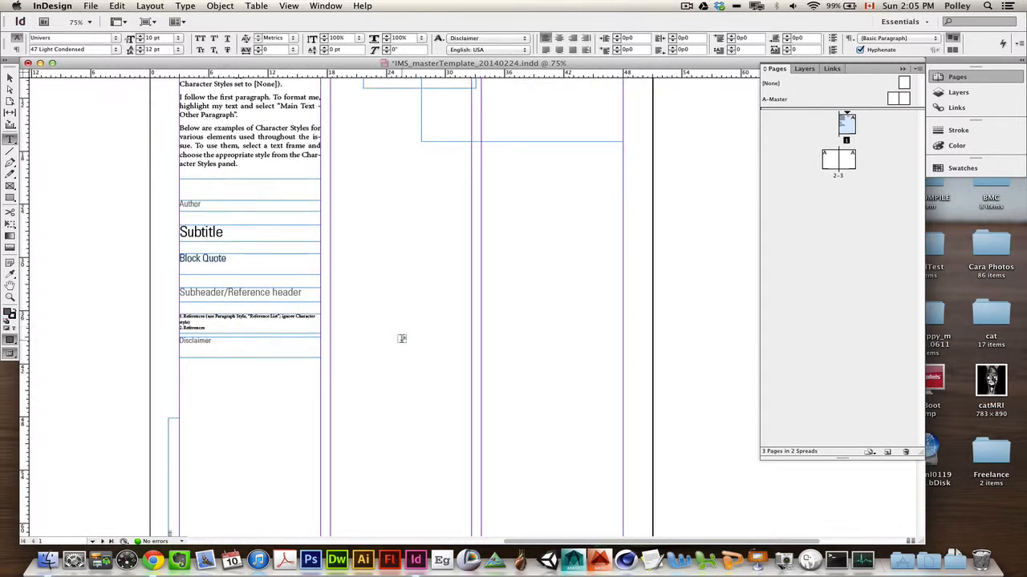
pyautogui.scroll(4, 402, 339)
pyautogui.scroll(-3, 353, 304)
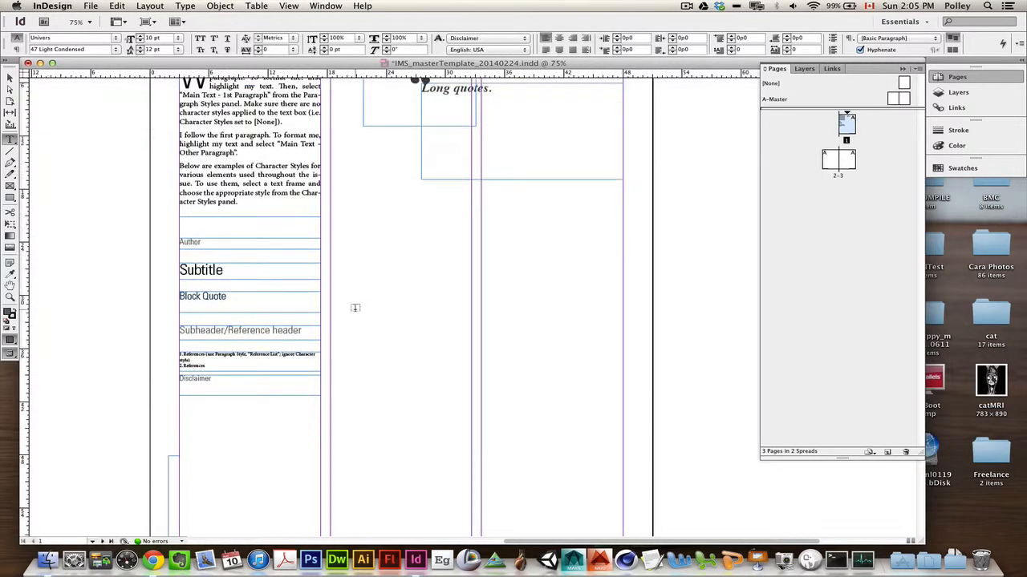
pyautogui.scroll(-2, 355, 307)
pyautogui.scroll(4, 355, 307)
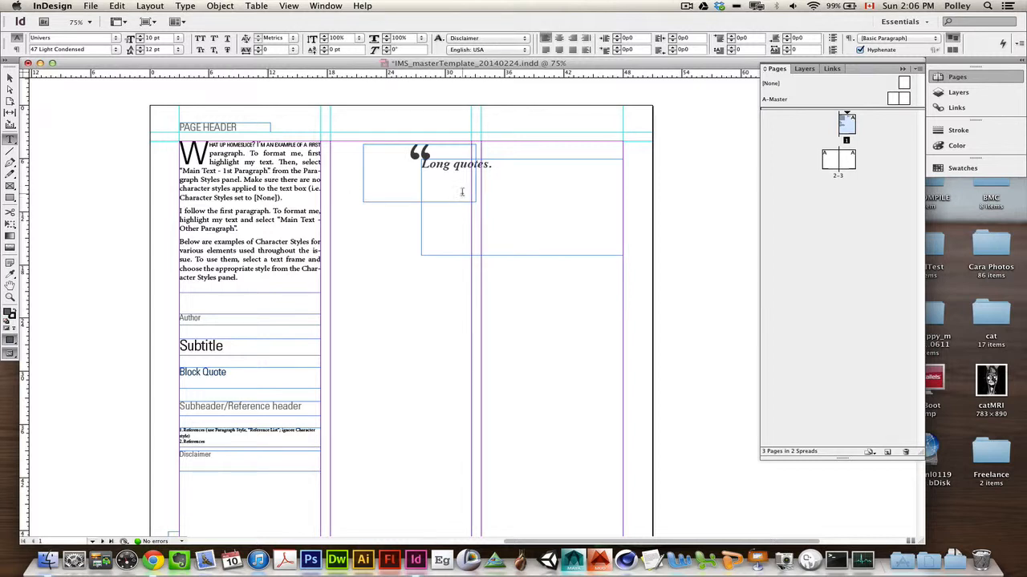
# - Show the Character Styles list, place it beside page 1, and widen it
pyautogui.click(328, 8)
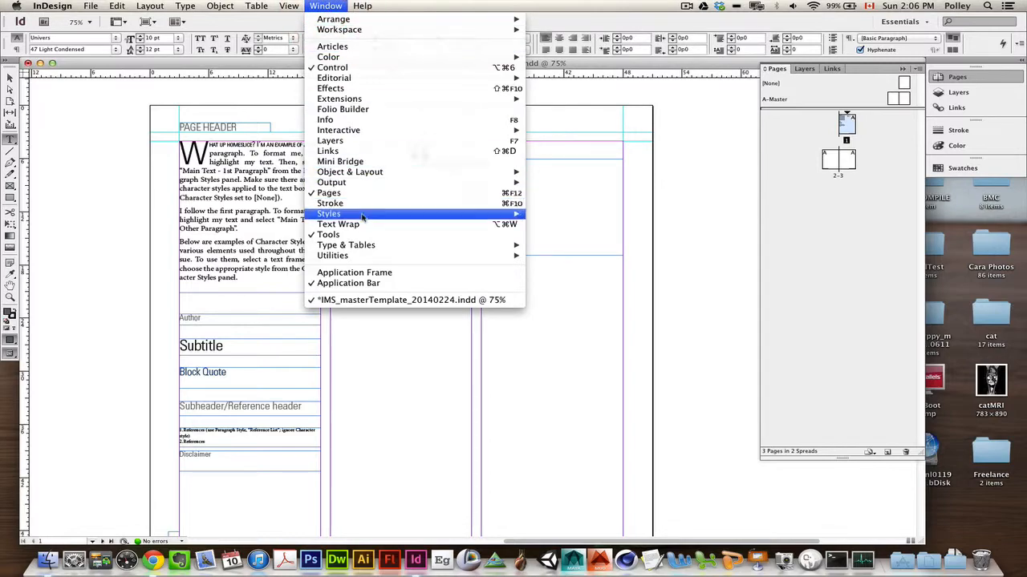
pyautogui.moveTo(392, 215)
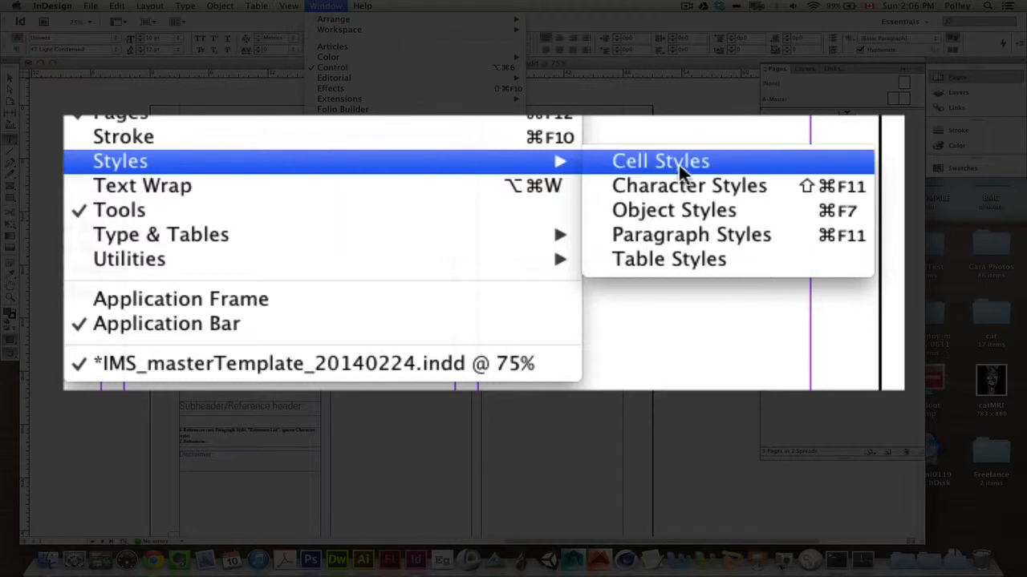
pyautogui.click(747, 187)
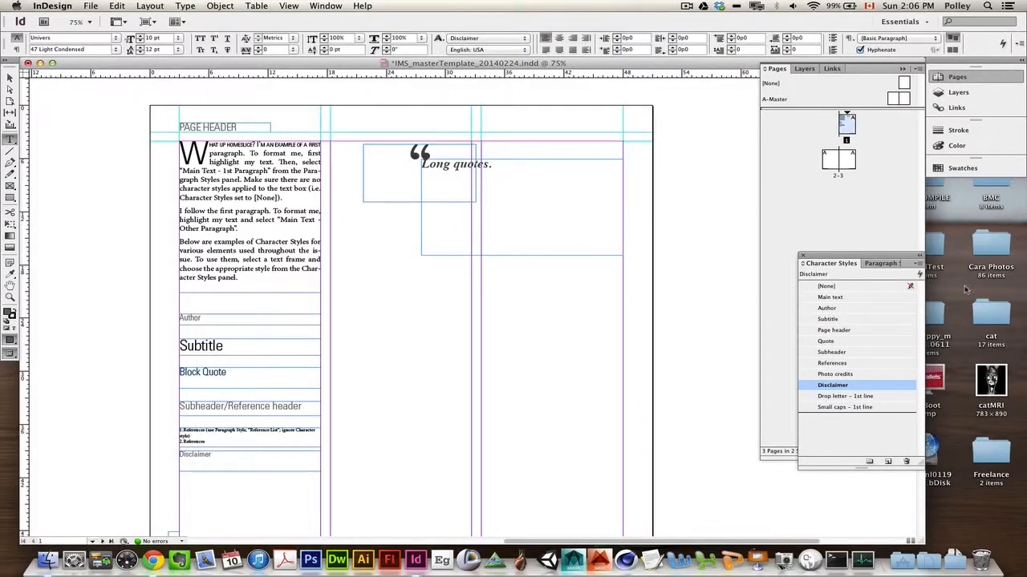
pyautogui.moveTo(888, 262); pyautogui.dragTo(825, 247)
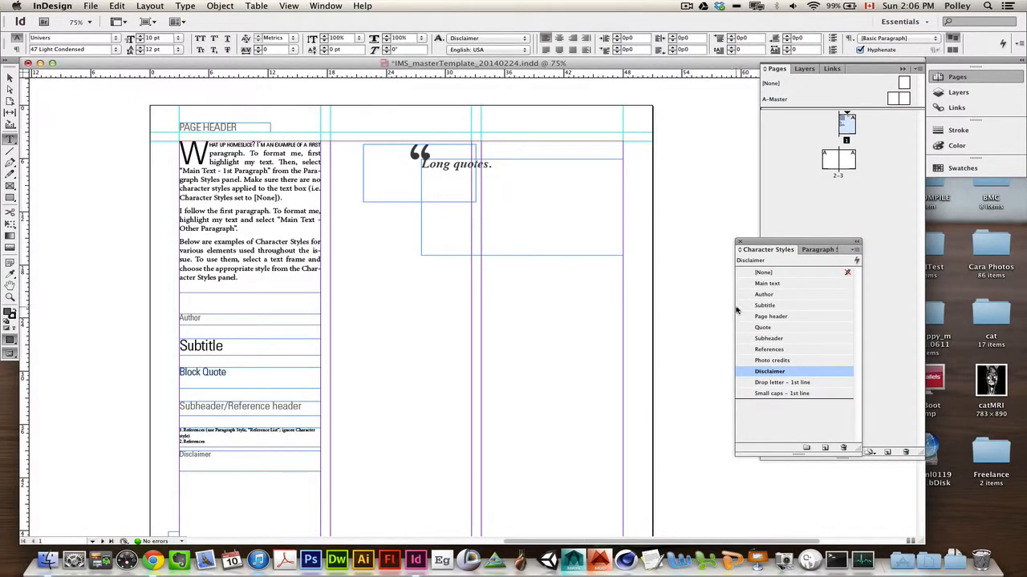
pyautogui.moveTo(734, 306); pyautogui.dragTo(674, 307)
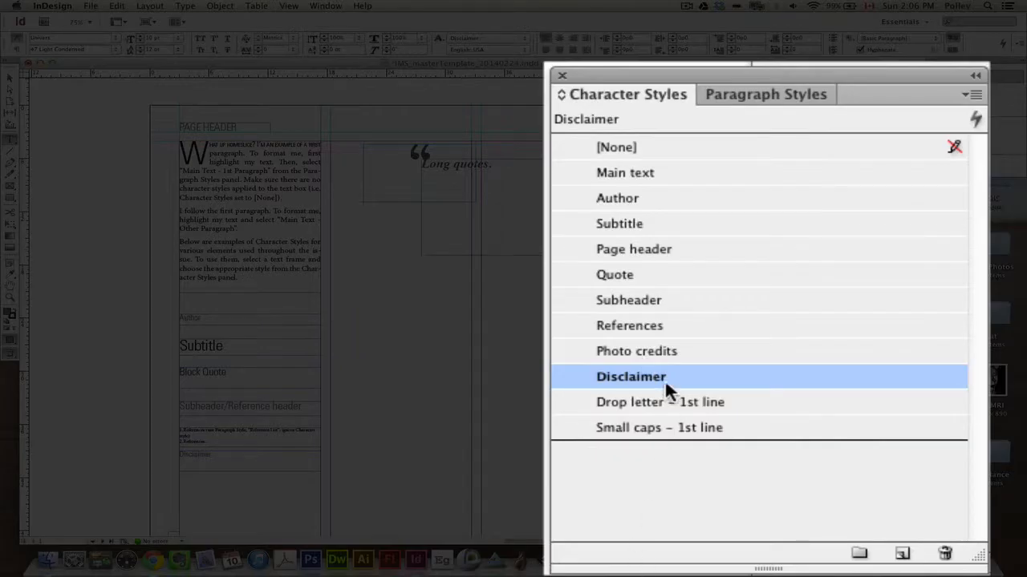
# - Look over the available Paragraph Styles and return to the Character Styles list
pyautogui.click(776, 95)
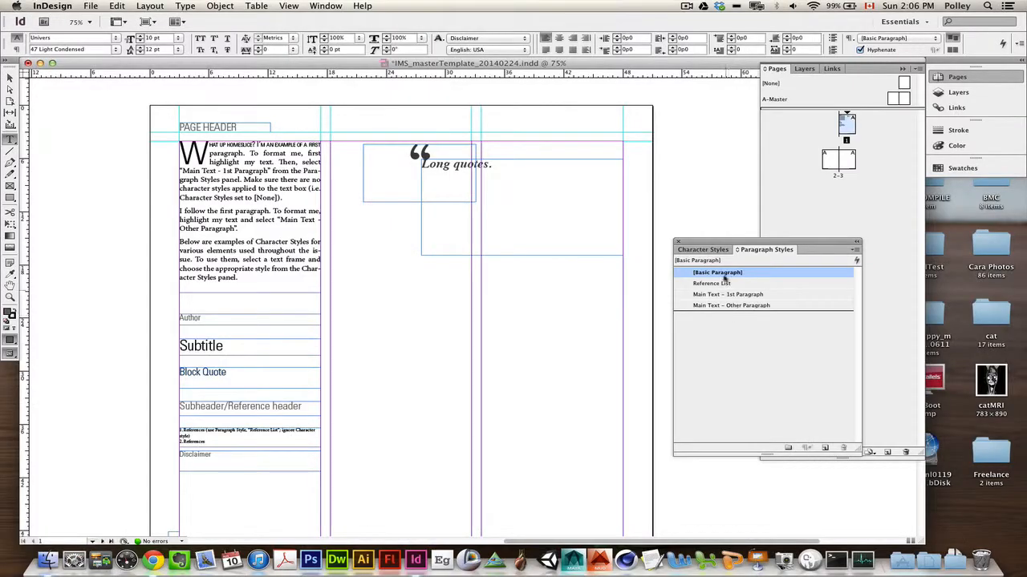
pyautogui.click(716, 250)
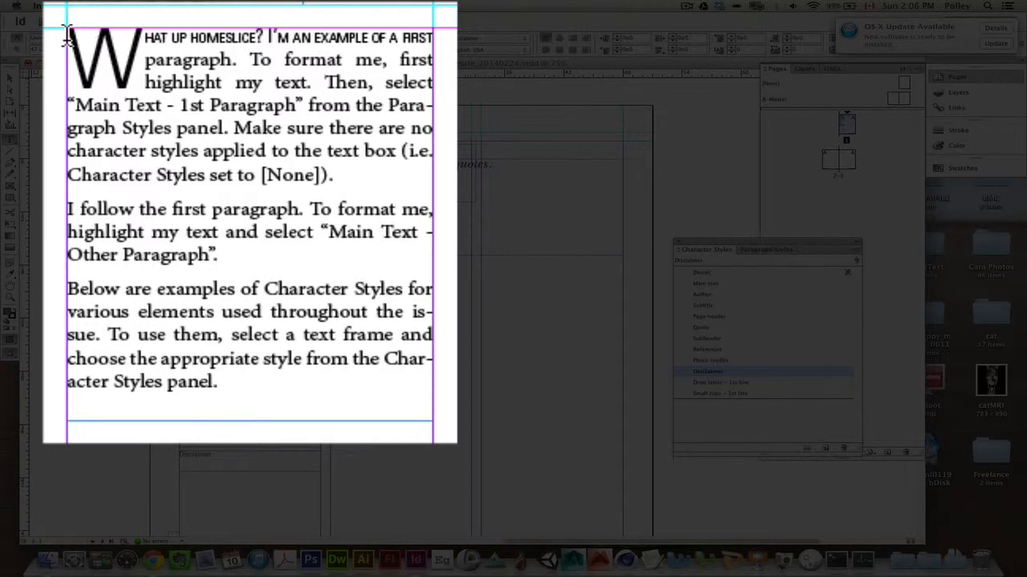
# - Read the first sample paragraph's formatting instructions on page 1, highlighting the whole paragraph, the sentence on character styles, and both style panel names
pyautogui.moveTo(70, 37); pyautogui.dragTo(350, 176)
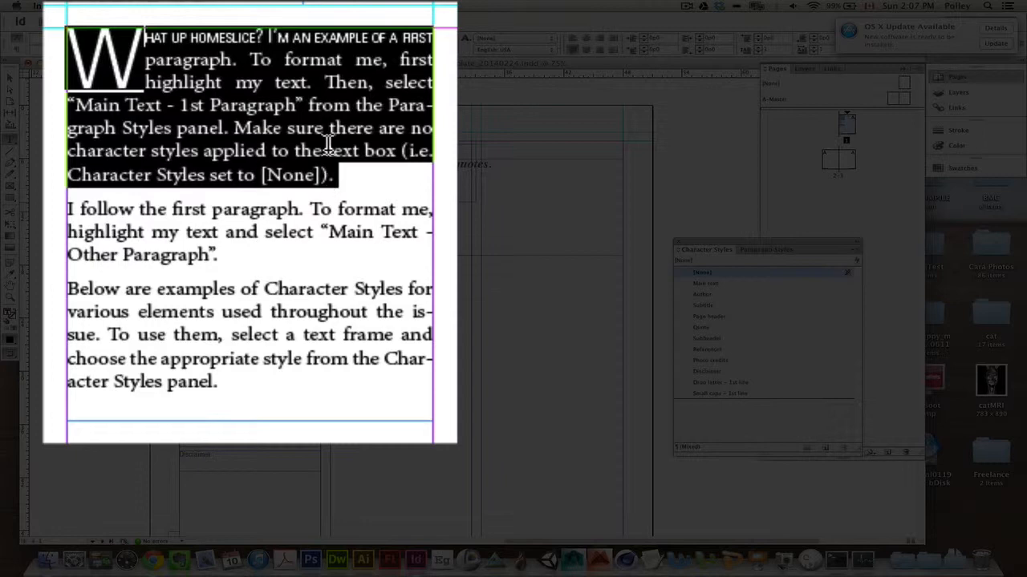
pyautogui.click(237, 142)
pyautogui.moveTo(233, 128); pyautogui.dragTo(373, 175)
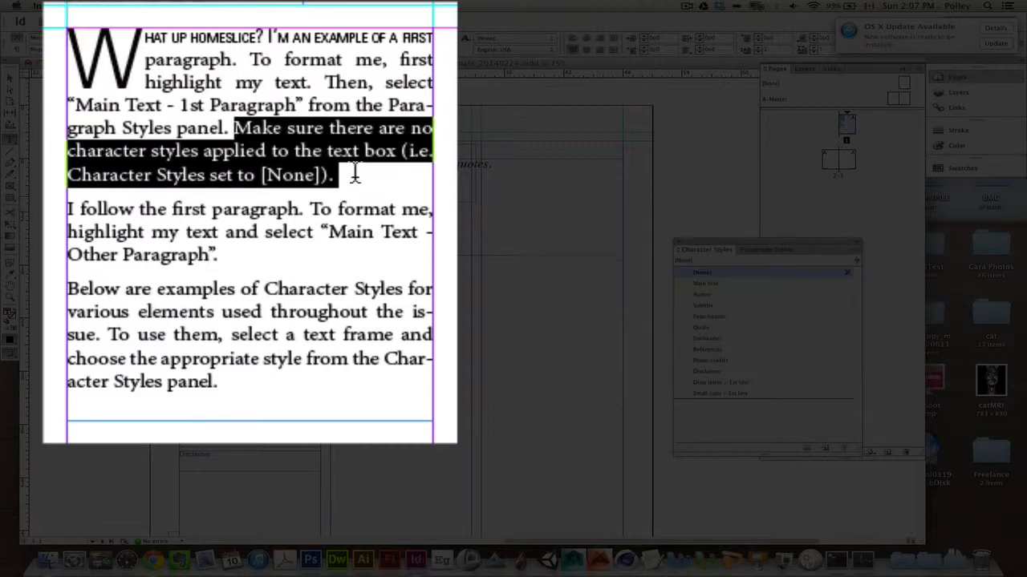
pyautogui.click(178, 176)
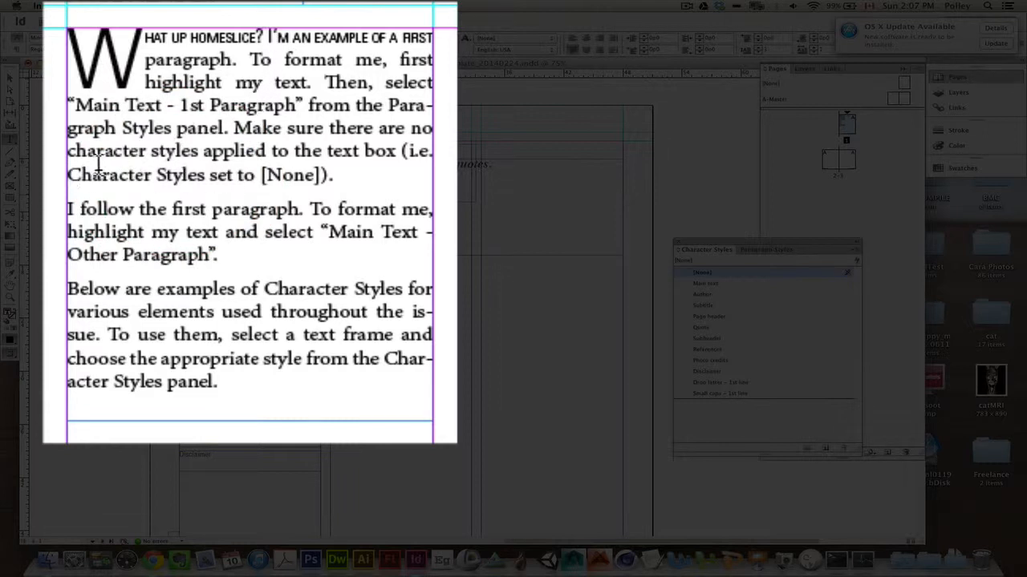
pyautogui.moveTo(67, 175); pyautogui.dragTo(206, 179)
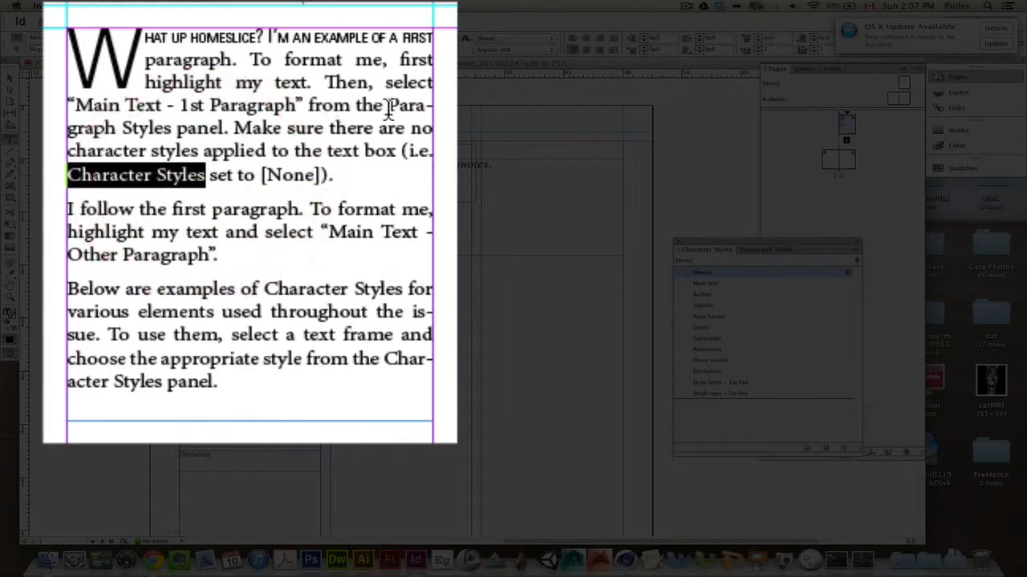
pyautogui.moveTo(388, 105); pyautogui.dragTo(173, 134)
pyautogui.click(249, 222)
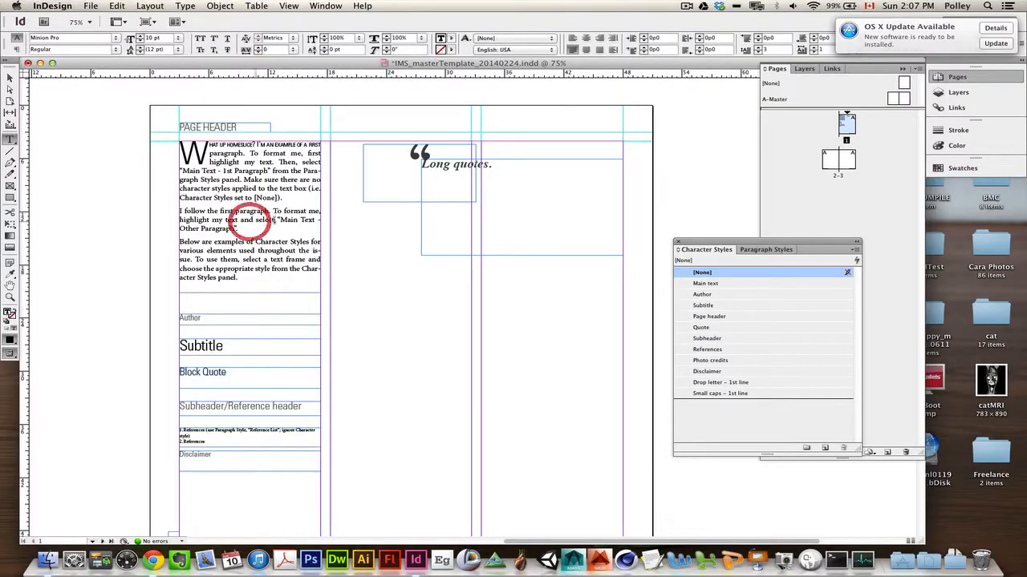
# - Activate the Selection tool and bring the page 2-3 spread into view
pyautogui.scroll(-5, 272, 218)
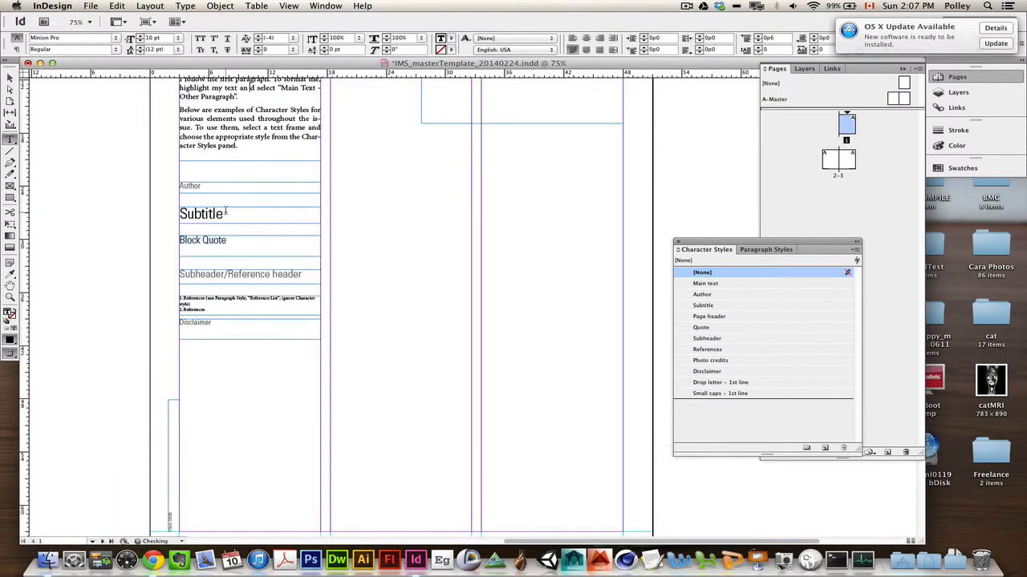
pyautogui.click(10, 78)
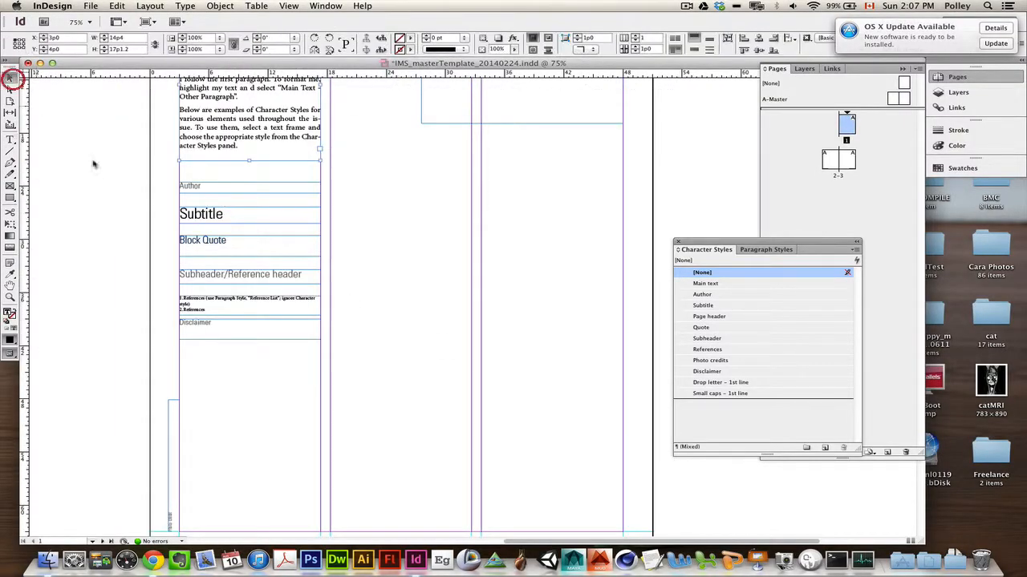
pyautogui.moveTo(202, 307); pyautogui.dragTo(440, 230)
pyautogui.scroll(-10, 430, 232)
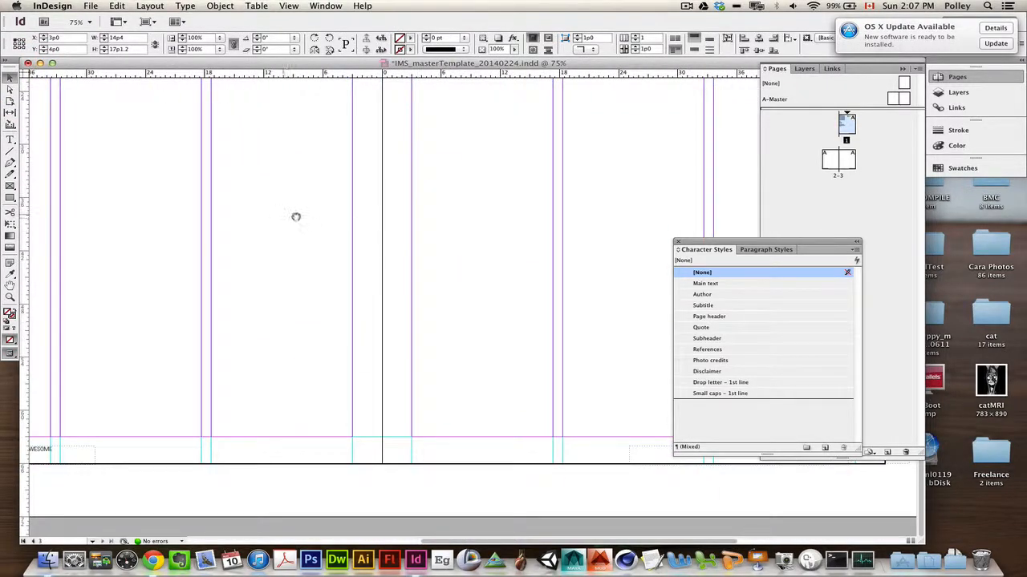